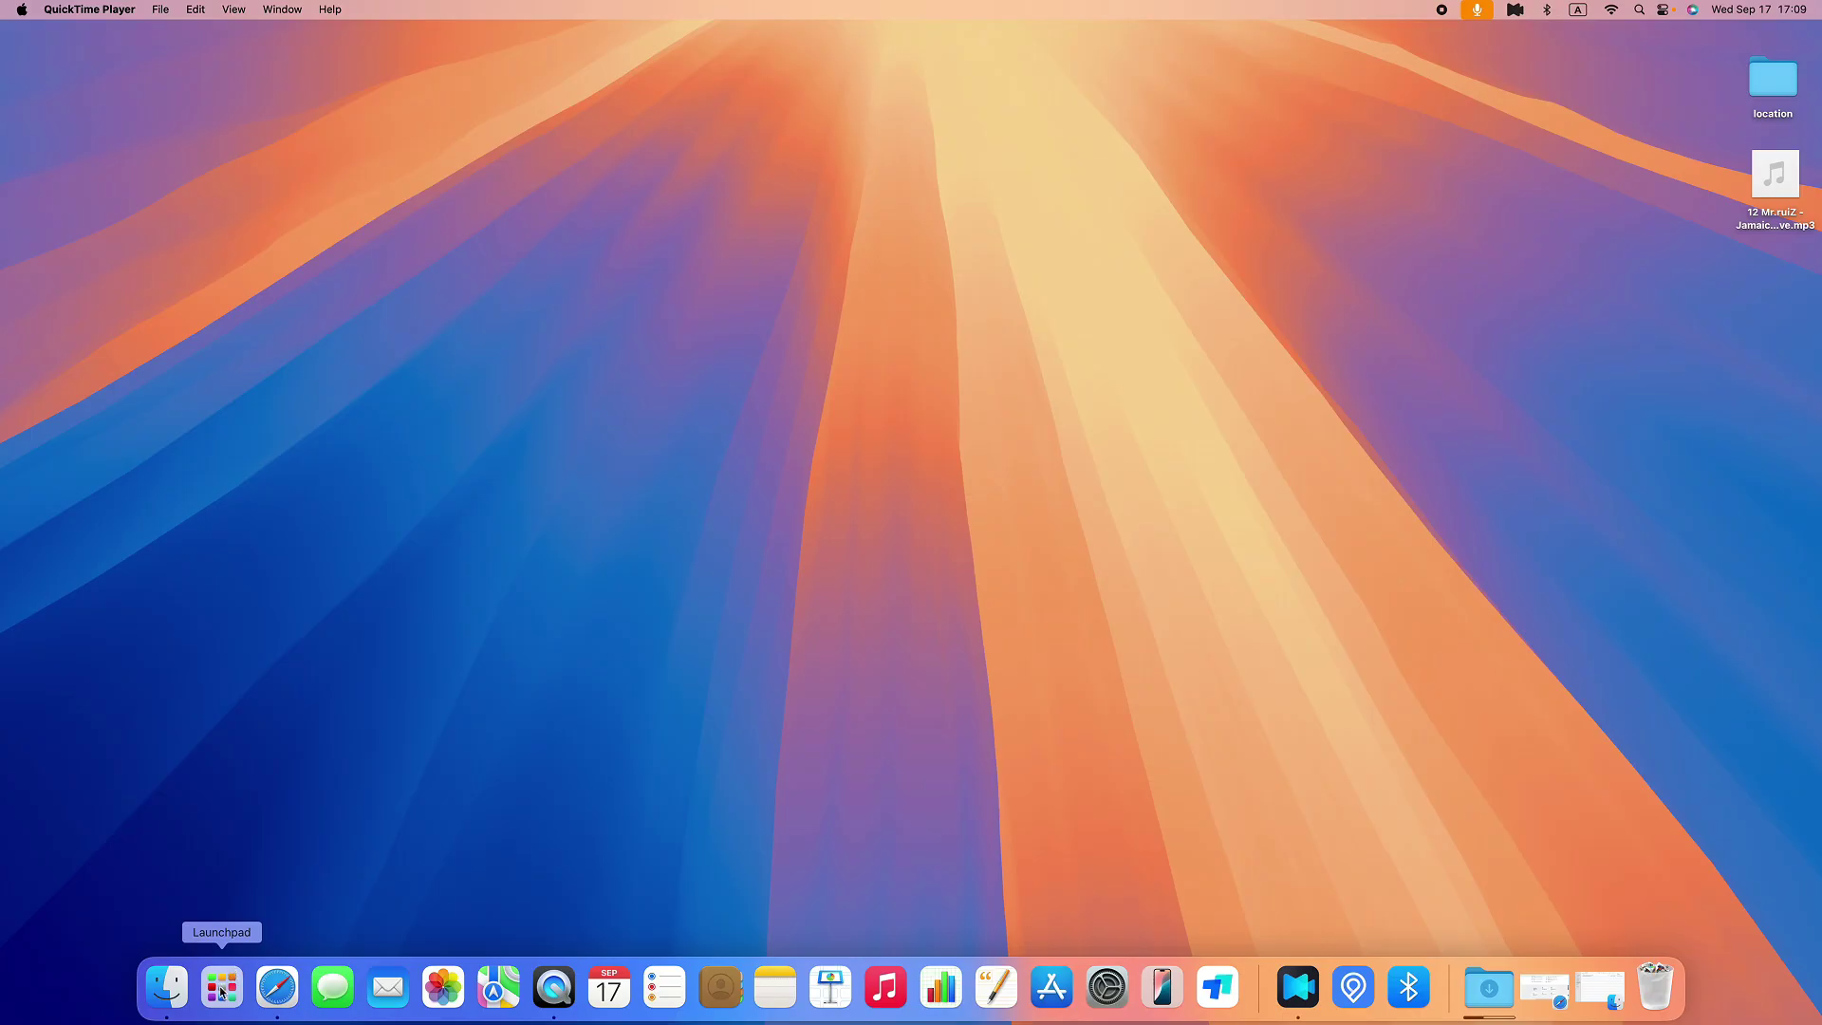
Launch Image Capture from Launchpad search so the connected iPhone's items appear
click(221, 986)
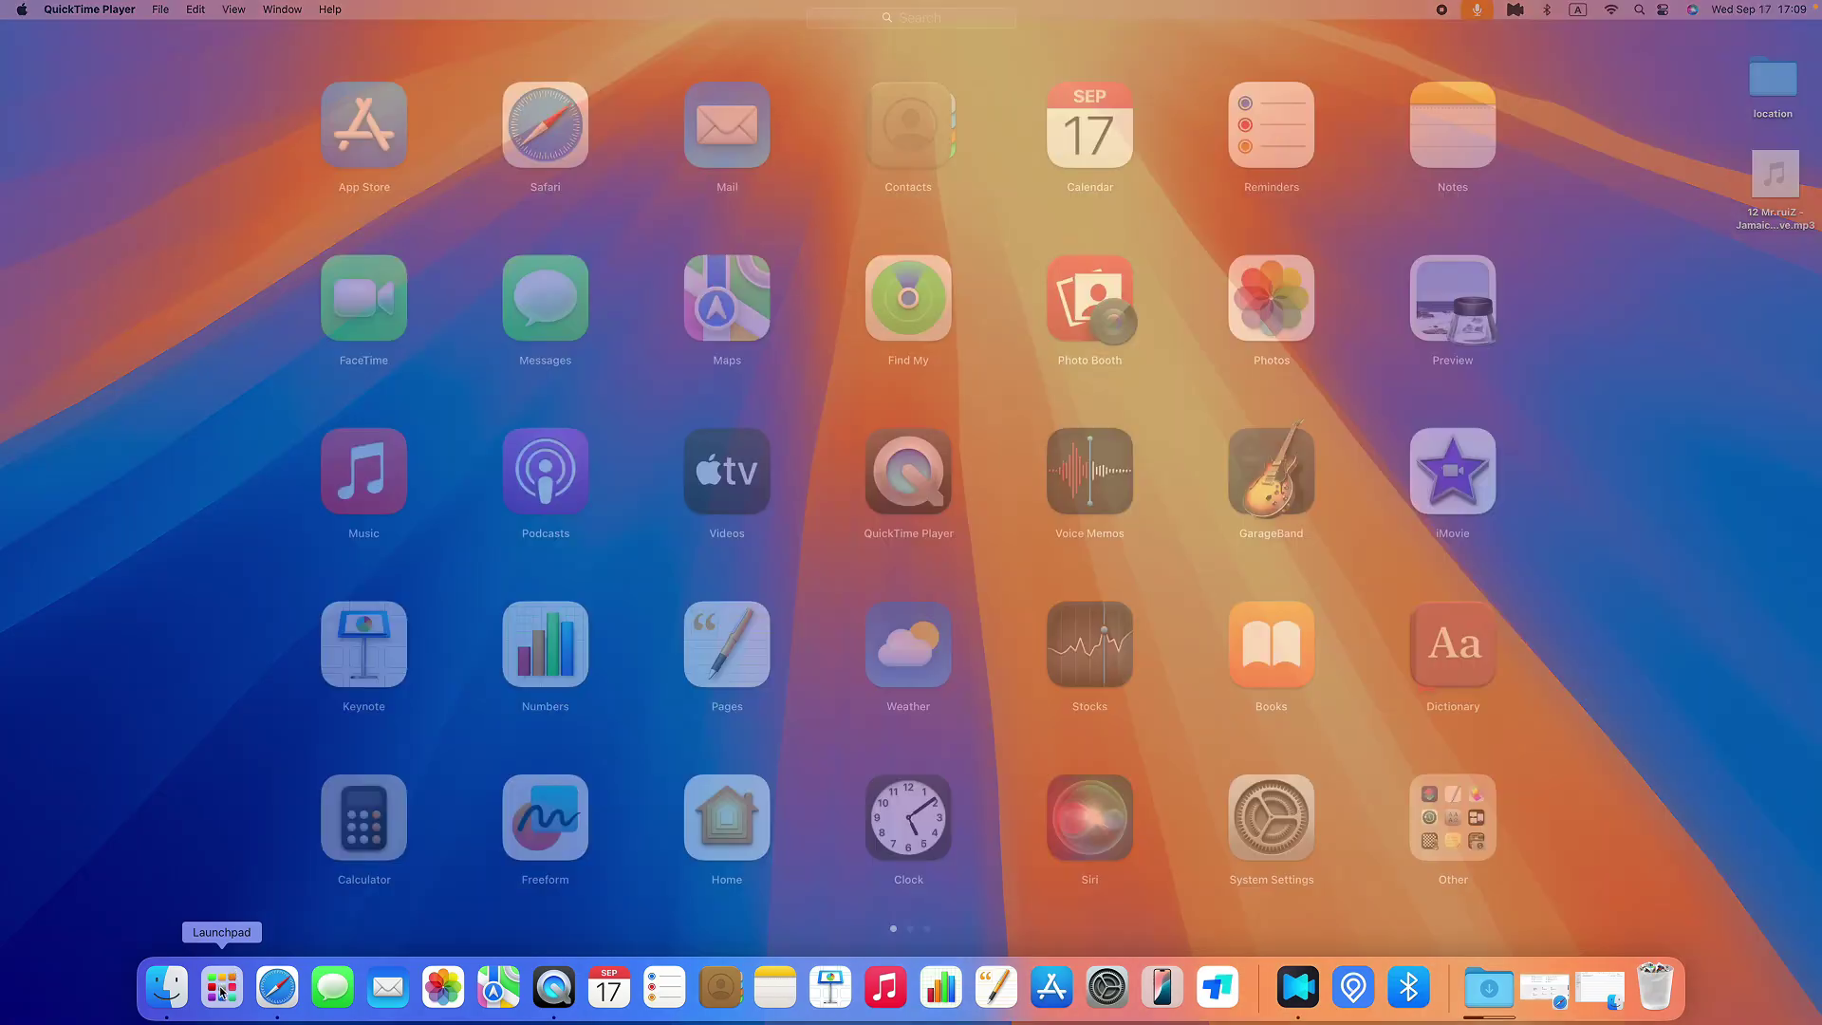
text(image capture)
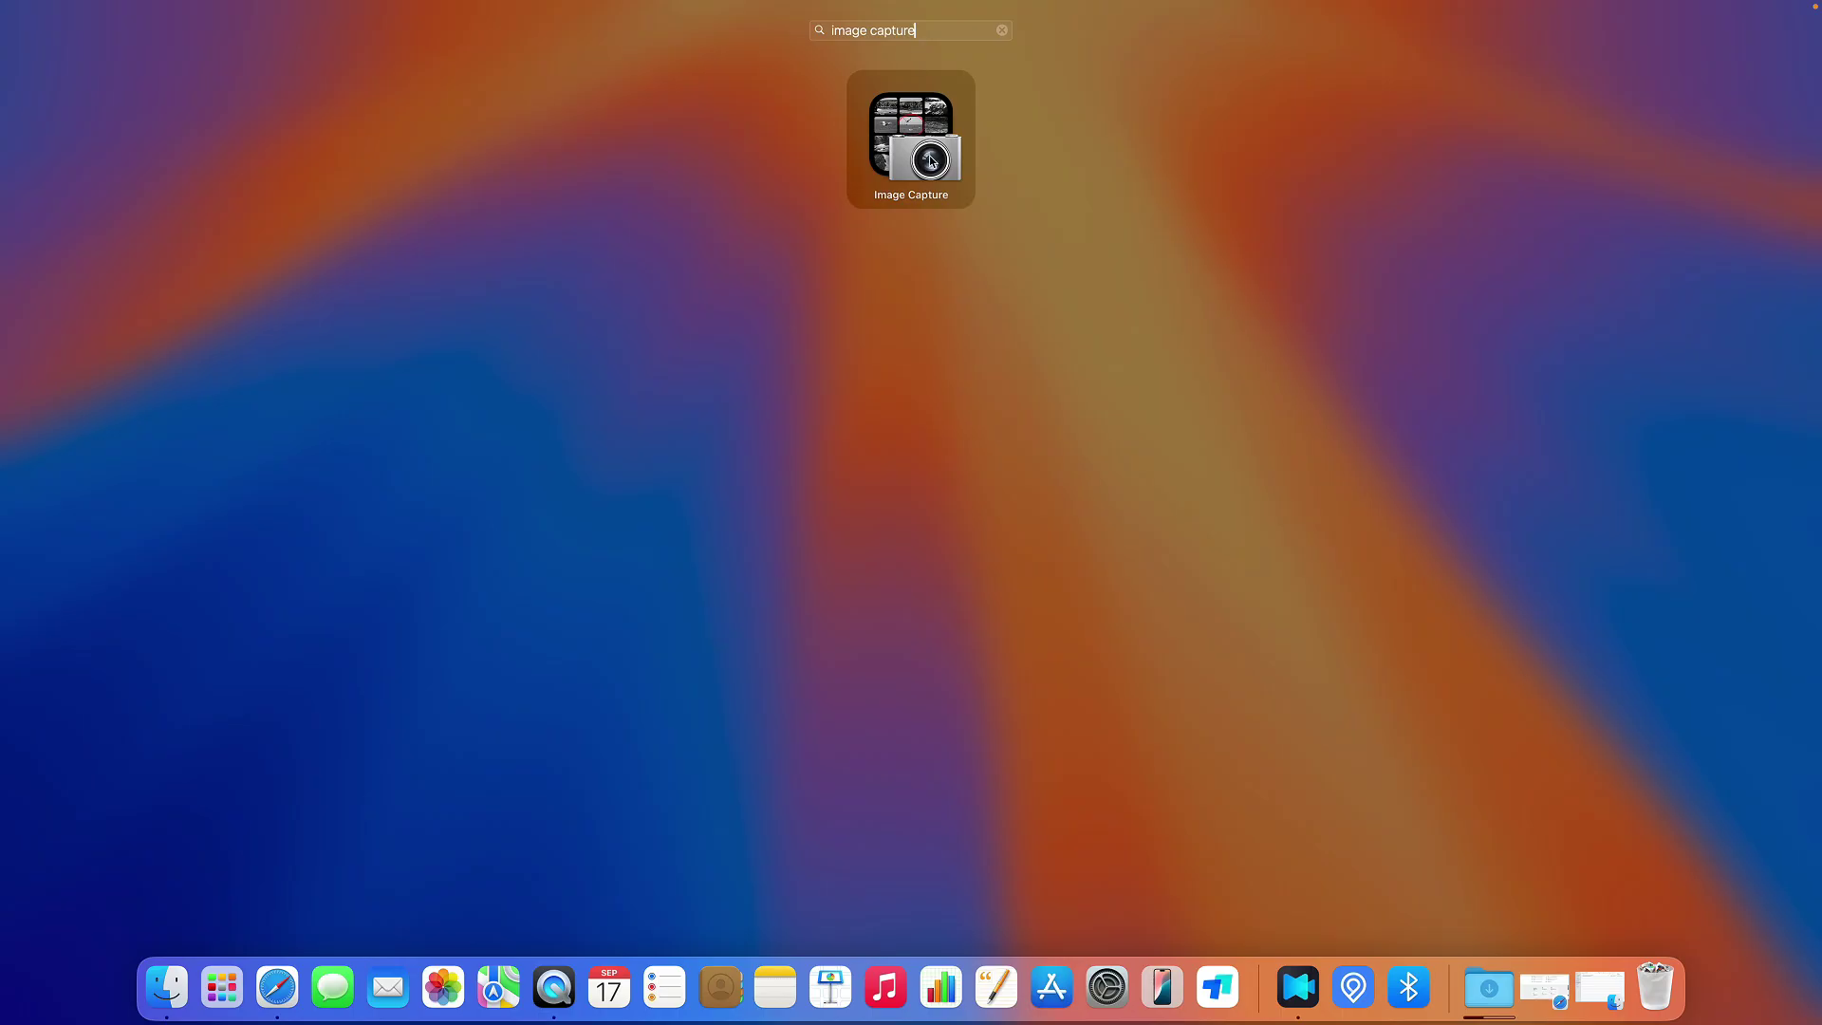
key(Return)
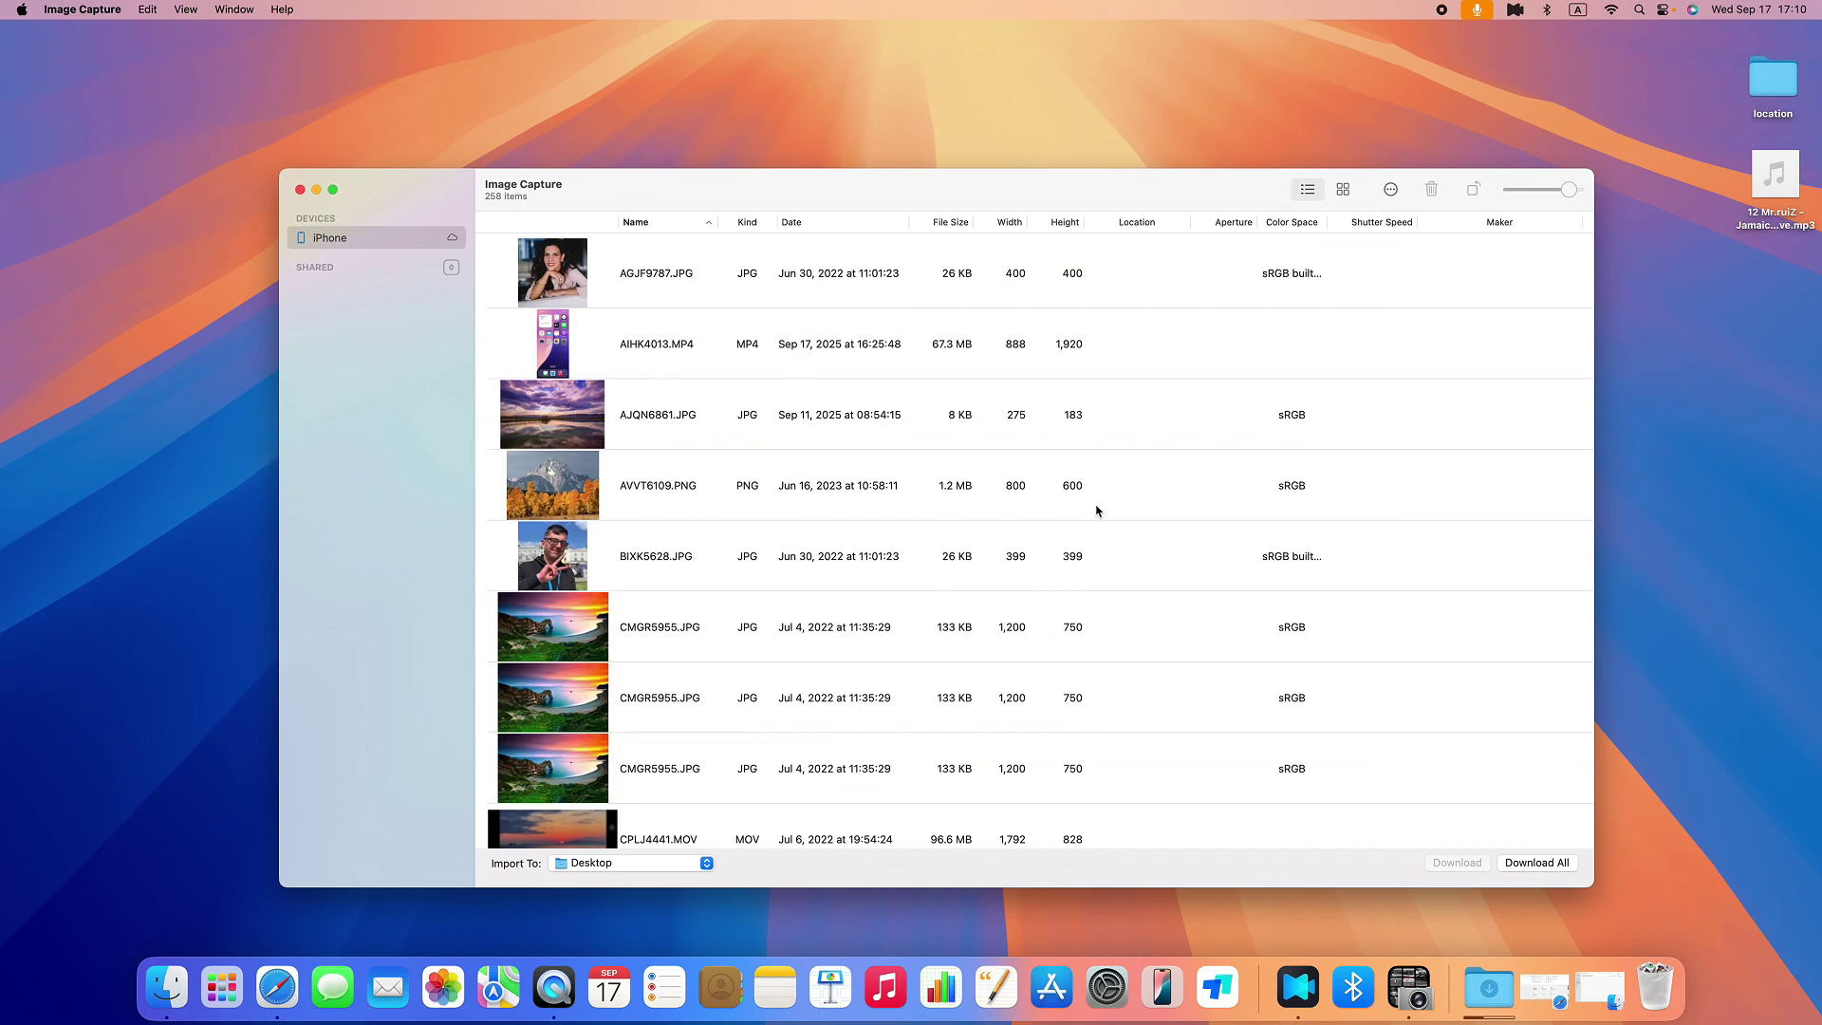
scroll(1097, 511, down, 5)
scroll(1096, 509, down, 5)
scroll(1096, 510, down, 5)
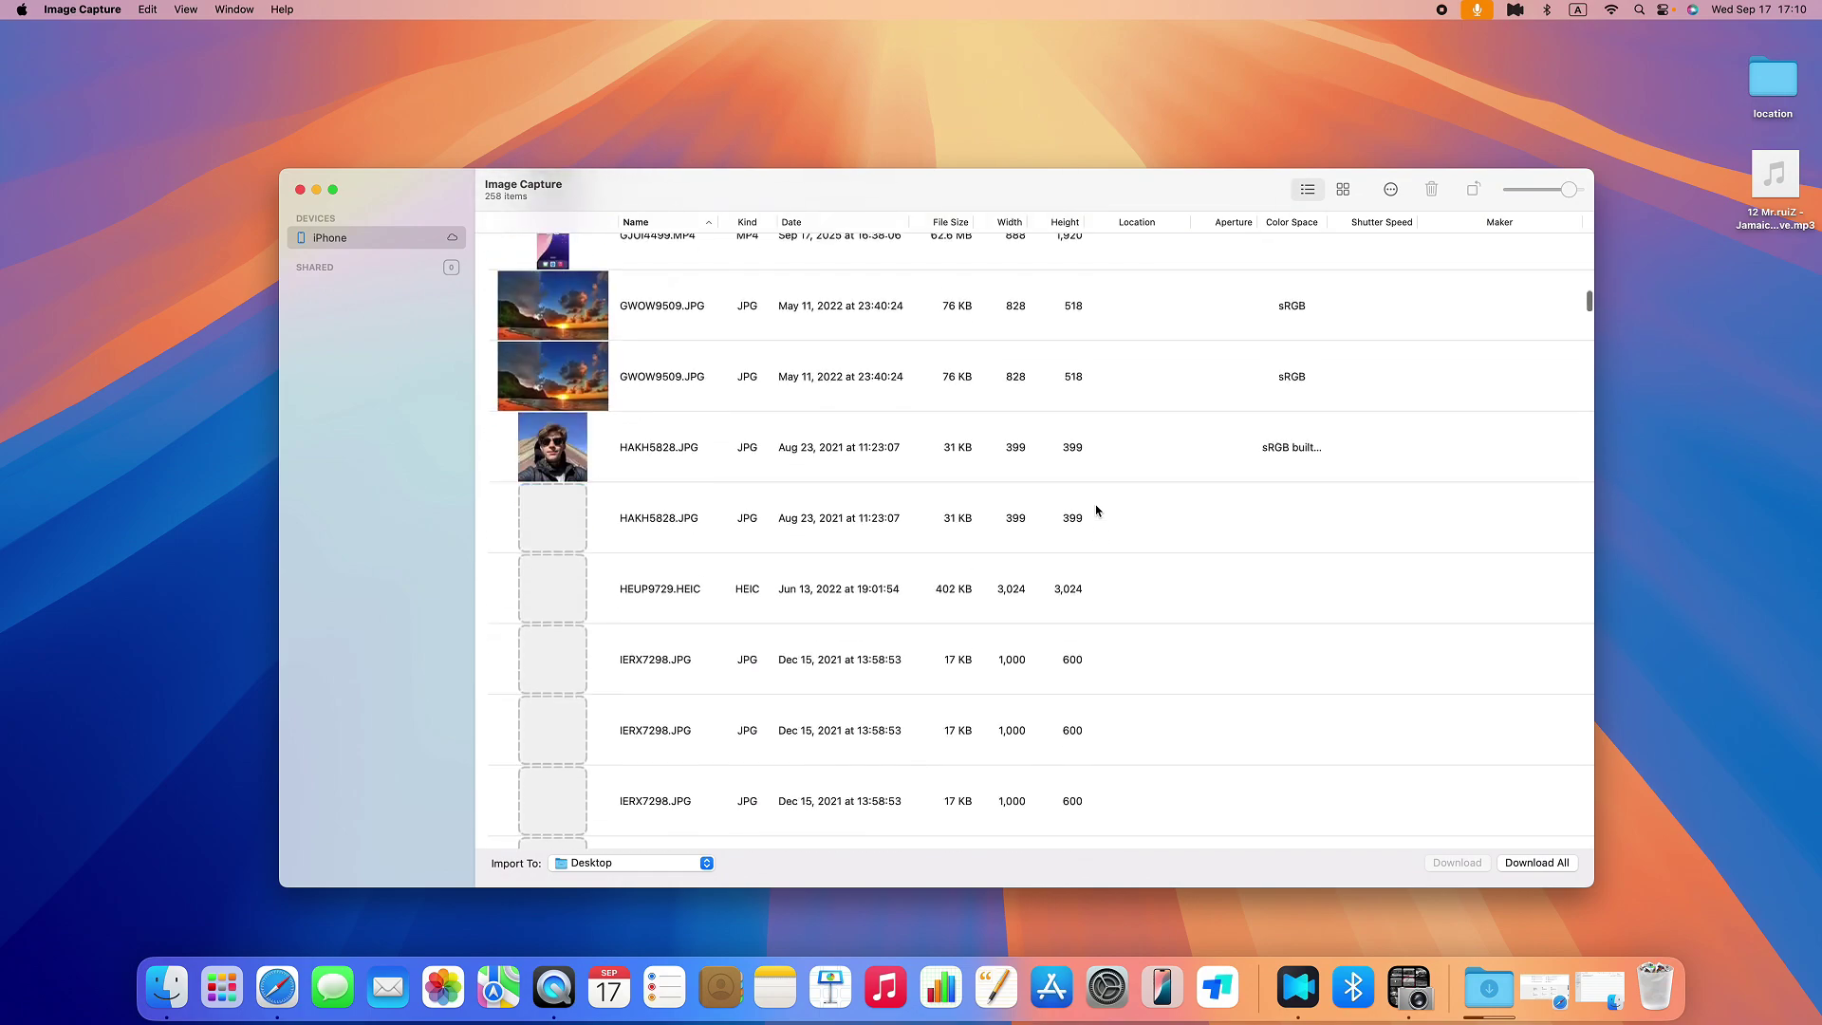
scroll(1097, 511, down, 5)
scroll(1097, 511, down, 5)
scroll(1096, 509, down, 5)
scroll(1097, 510, down, 5)
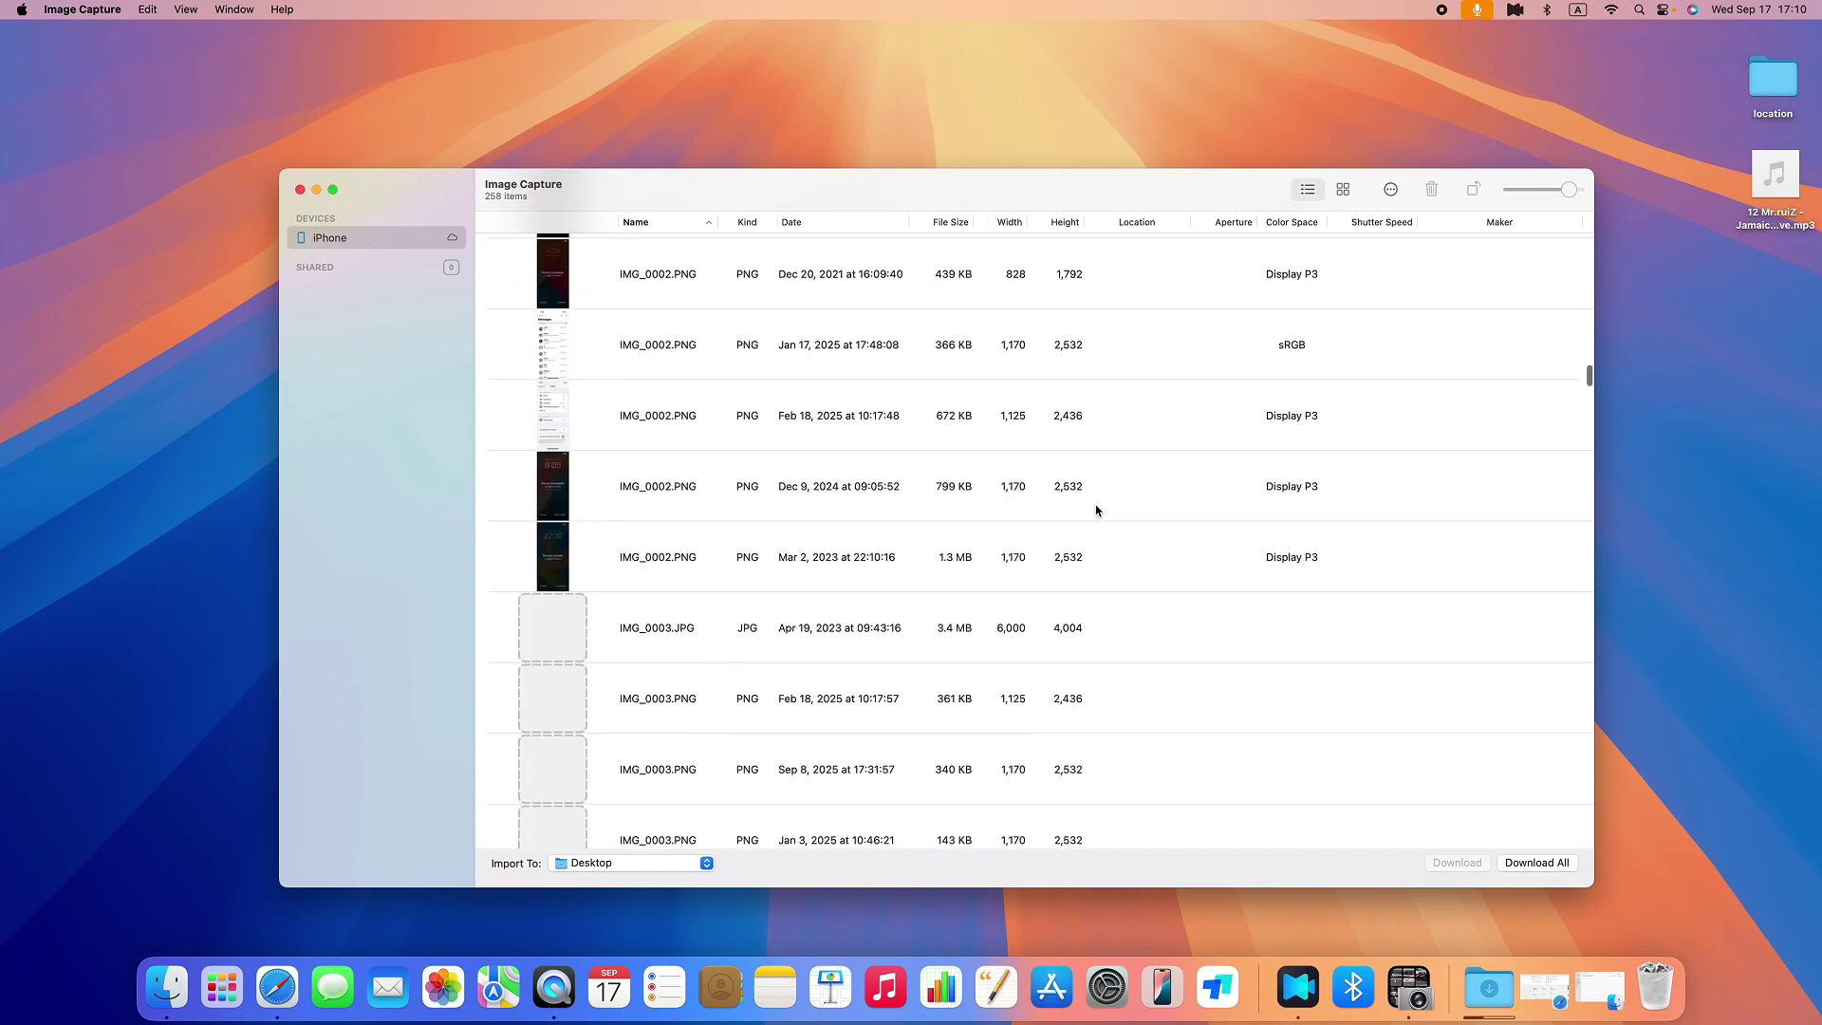
scroll(1096, 510, down, 5)
scroll(1097, 510, up, 5)
scroll(1098, 510, up, 5)
scroll(1082, 542, up, 5)
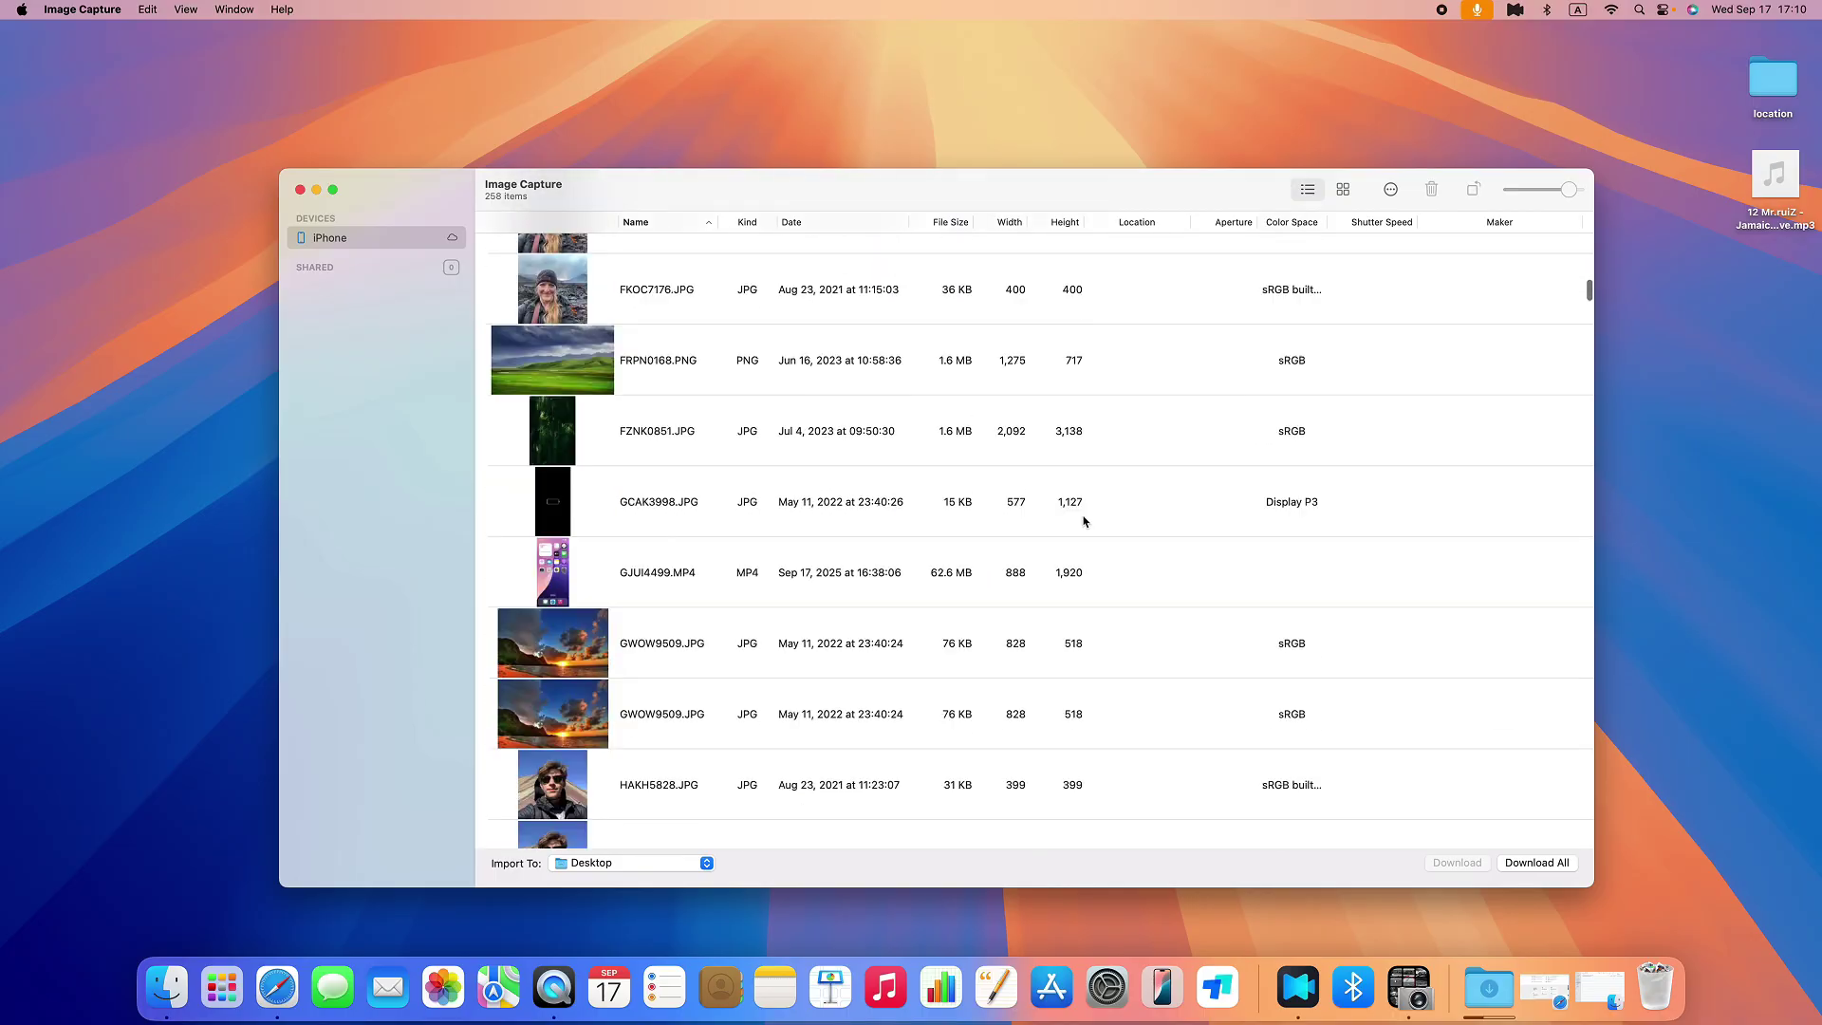
scroll(1054, 555, up, 5)
scroll(1043, 564, up, 5)
scroll(996, 428, up, 3)
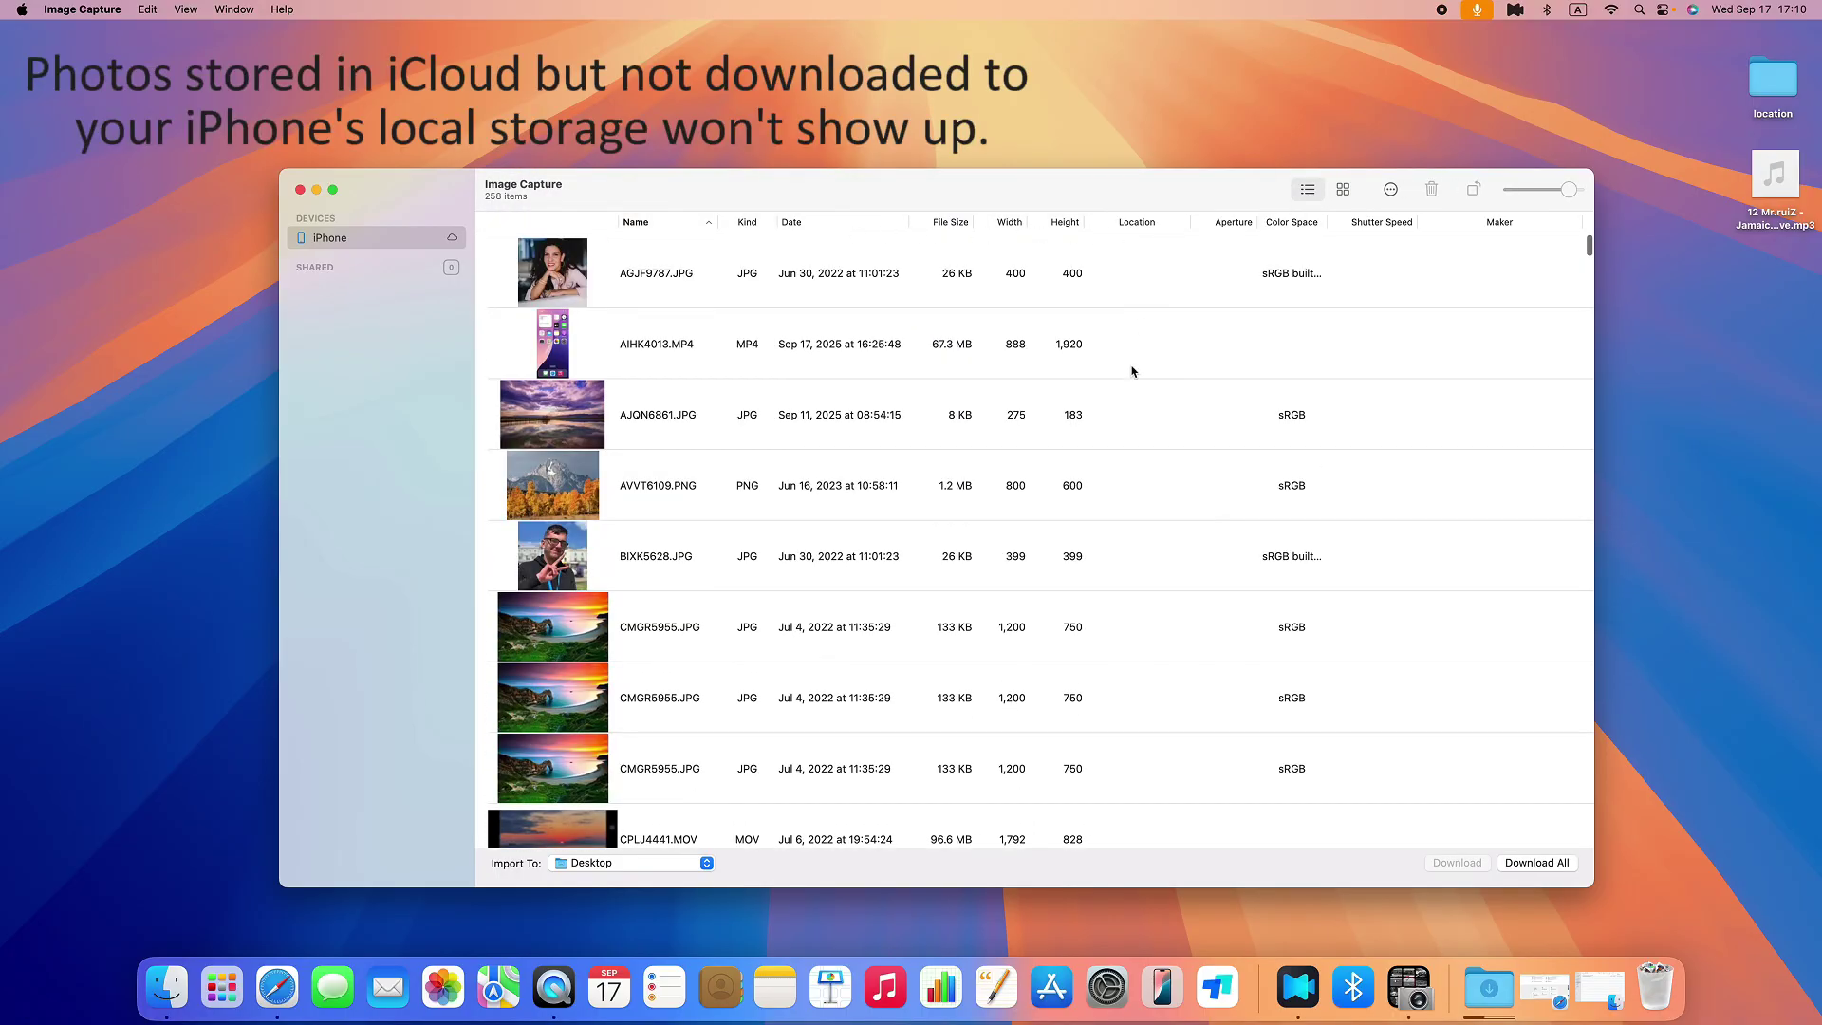
scroll(1133, 371, down, 5)
scroll(1132, 372, down, 5)
scroll(1281, 328, down, 3)
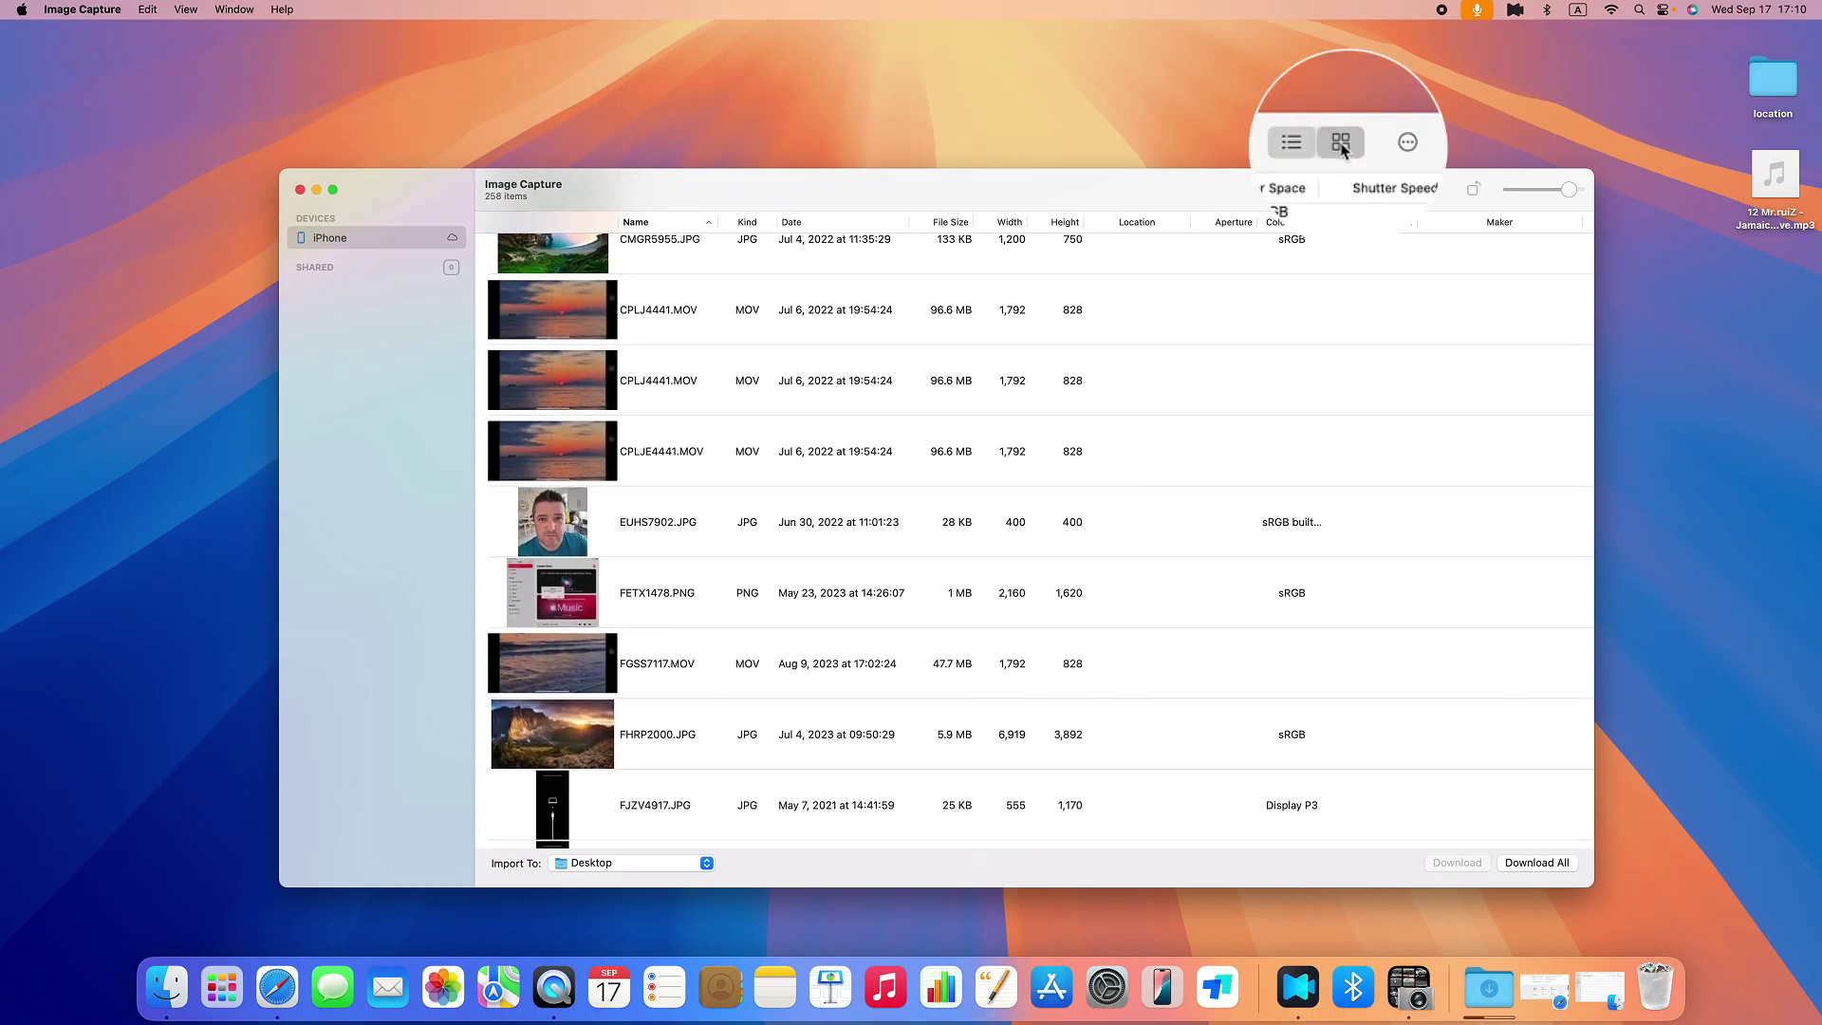
Show the iPhone's items as thumbnails and keep Desktop as the import destination
click(1341, 144)
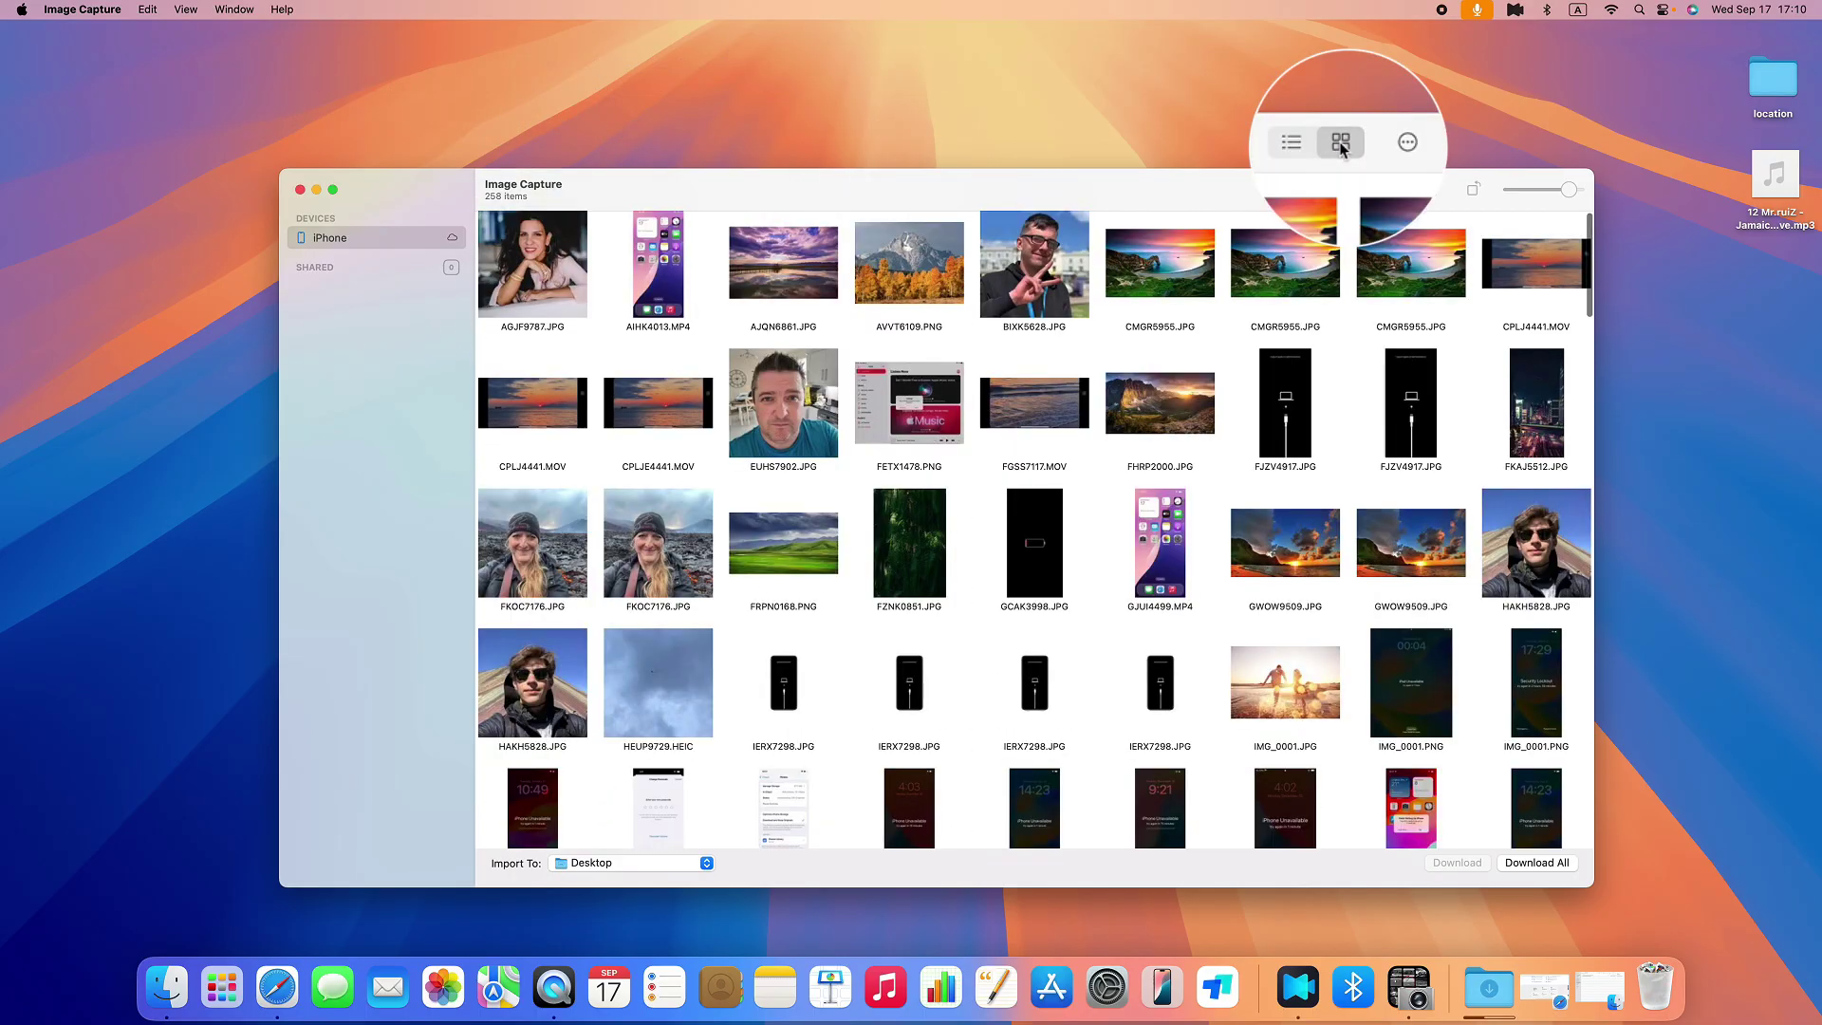
scroll(1076, 474, down, 10)
scroll(1076, 474, down, 5)
scroll(1074, 473, down, 5)
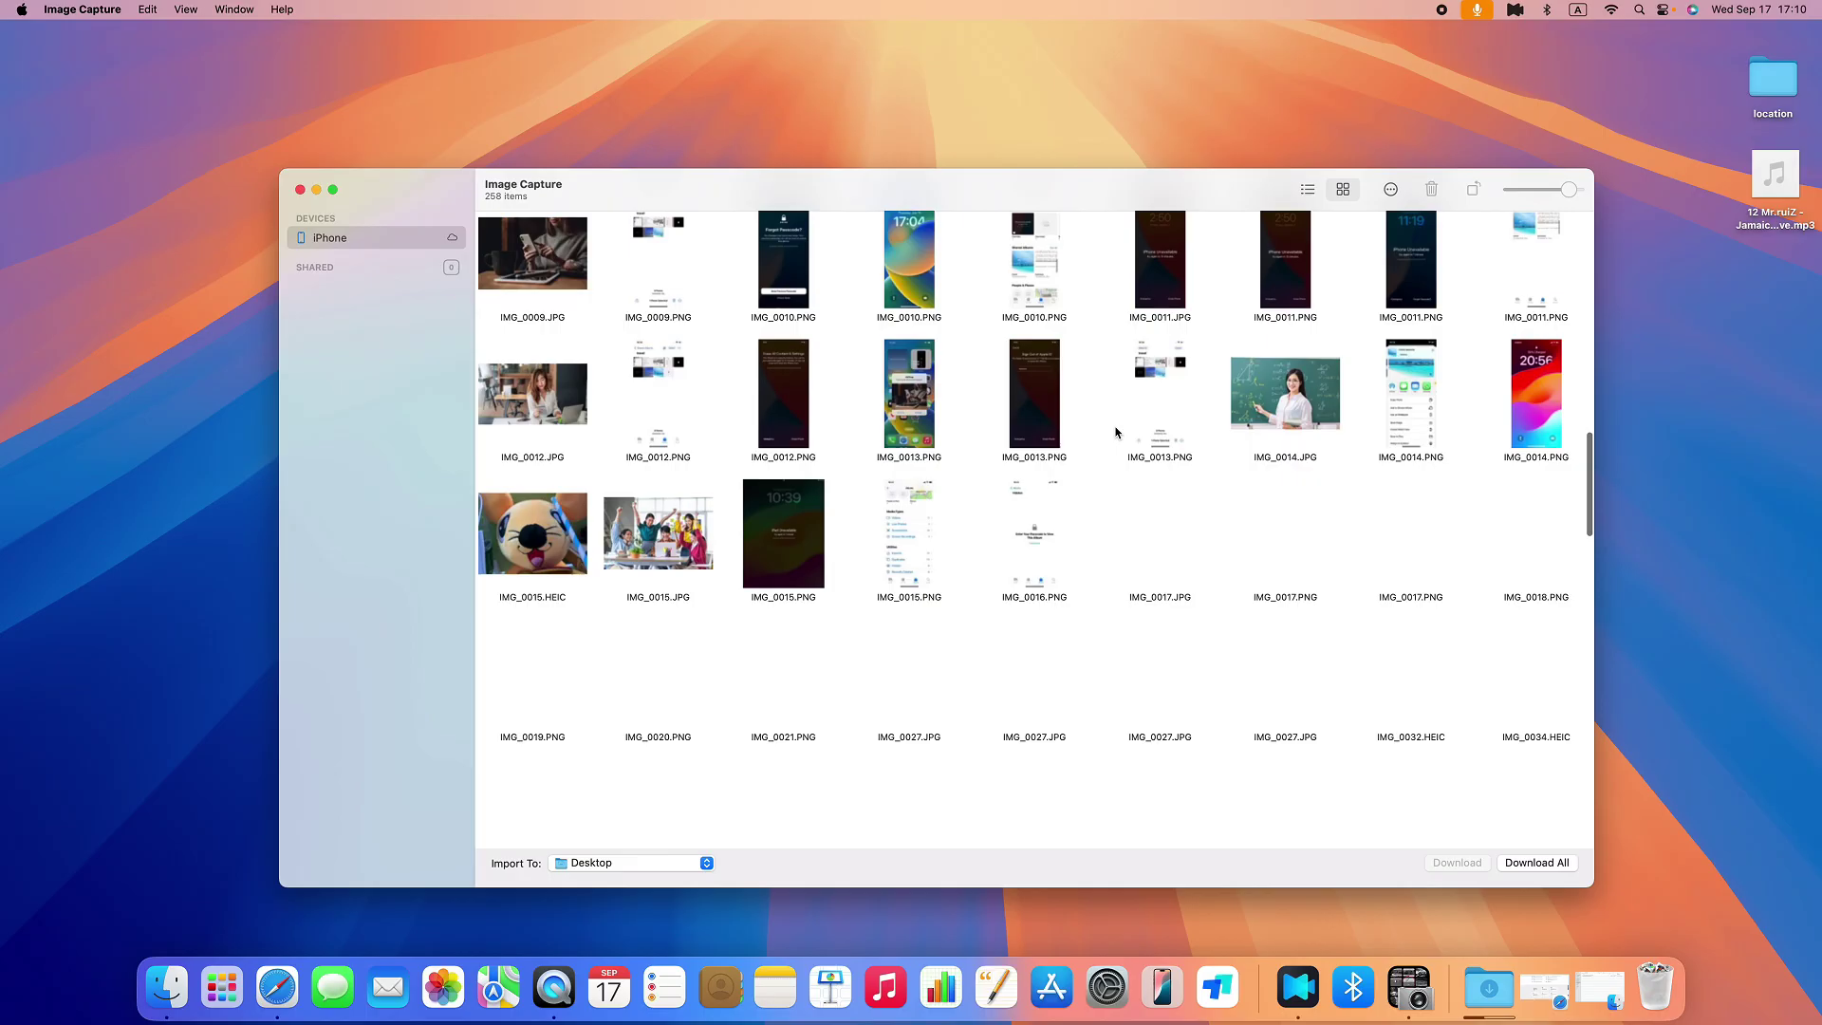
scroll(1111, 428, down, 10)
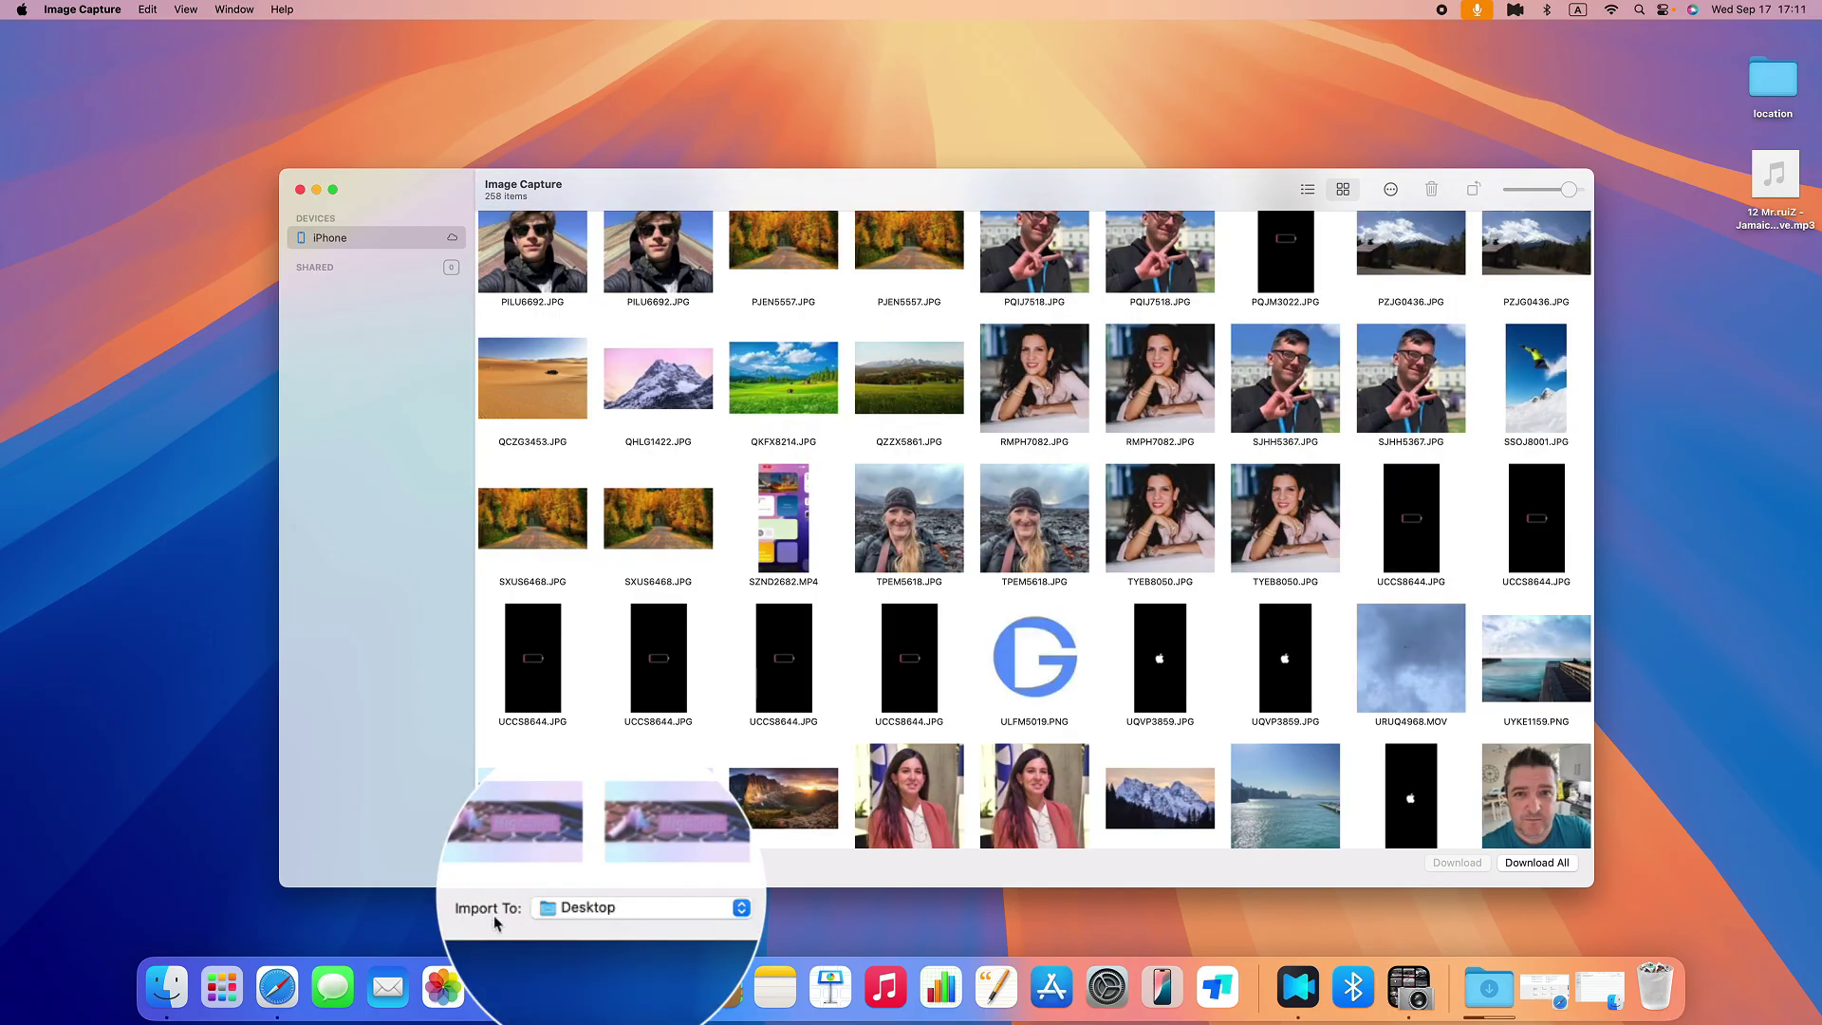
click(640, 862)
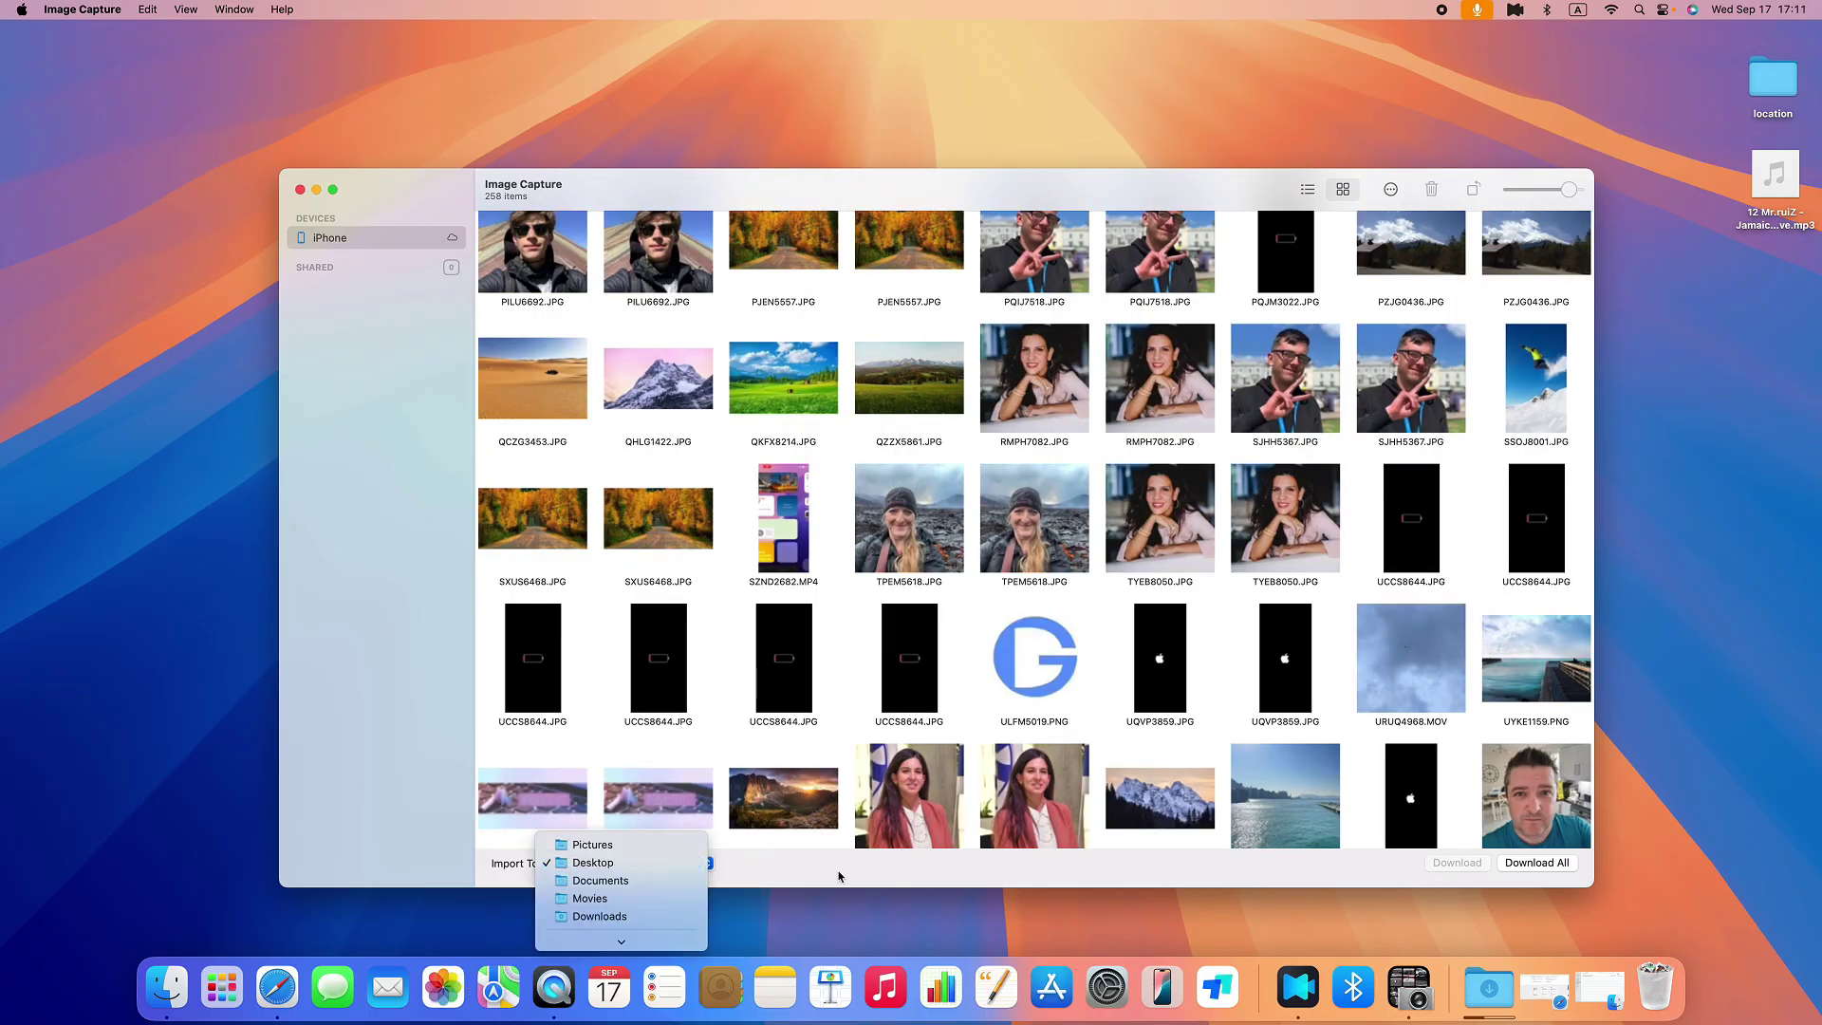
click(676, 866)
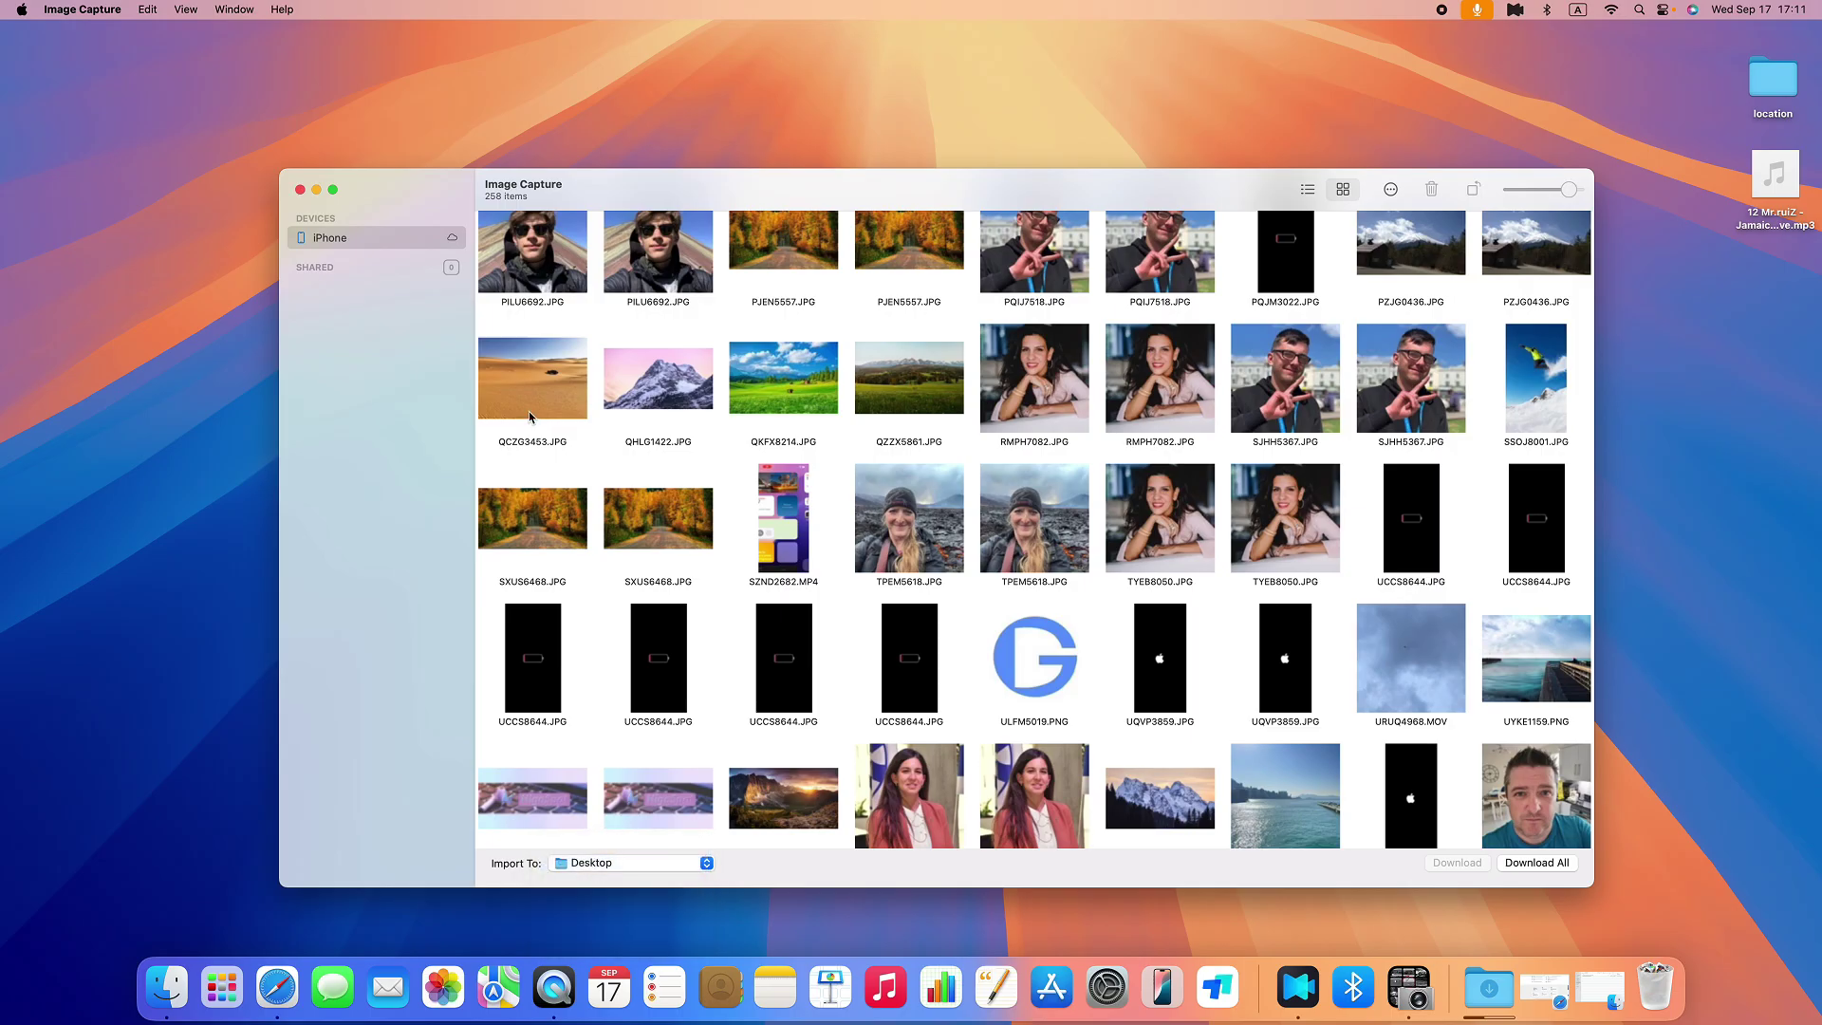
Download QCZG3453.JPG and QHLG1422.JPG from the iPhone to the Desktop
click(542, 412)
super+click(661, 404)
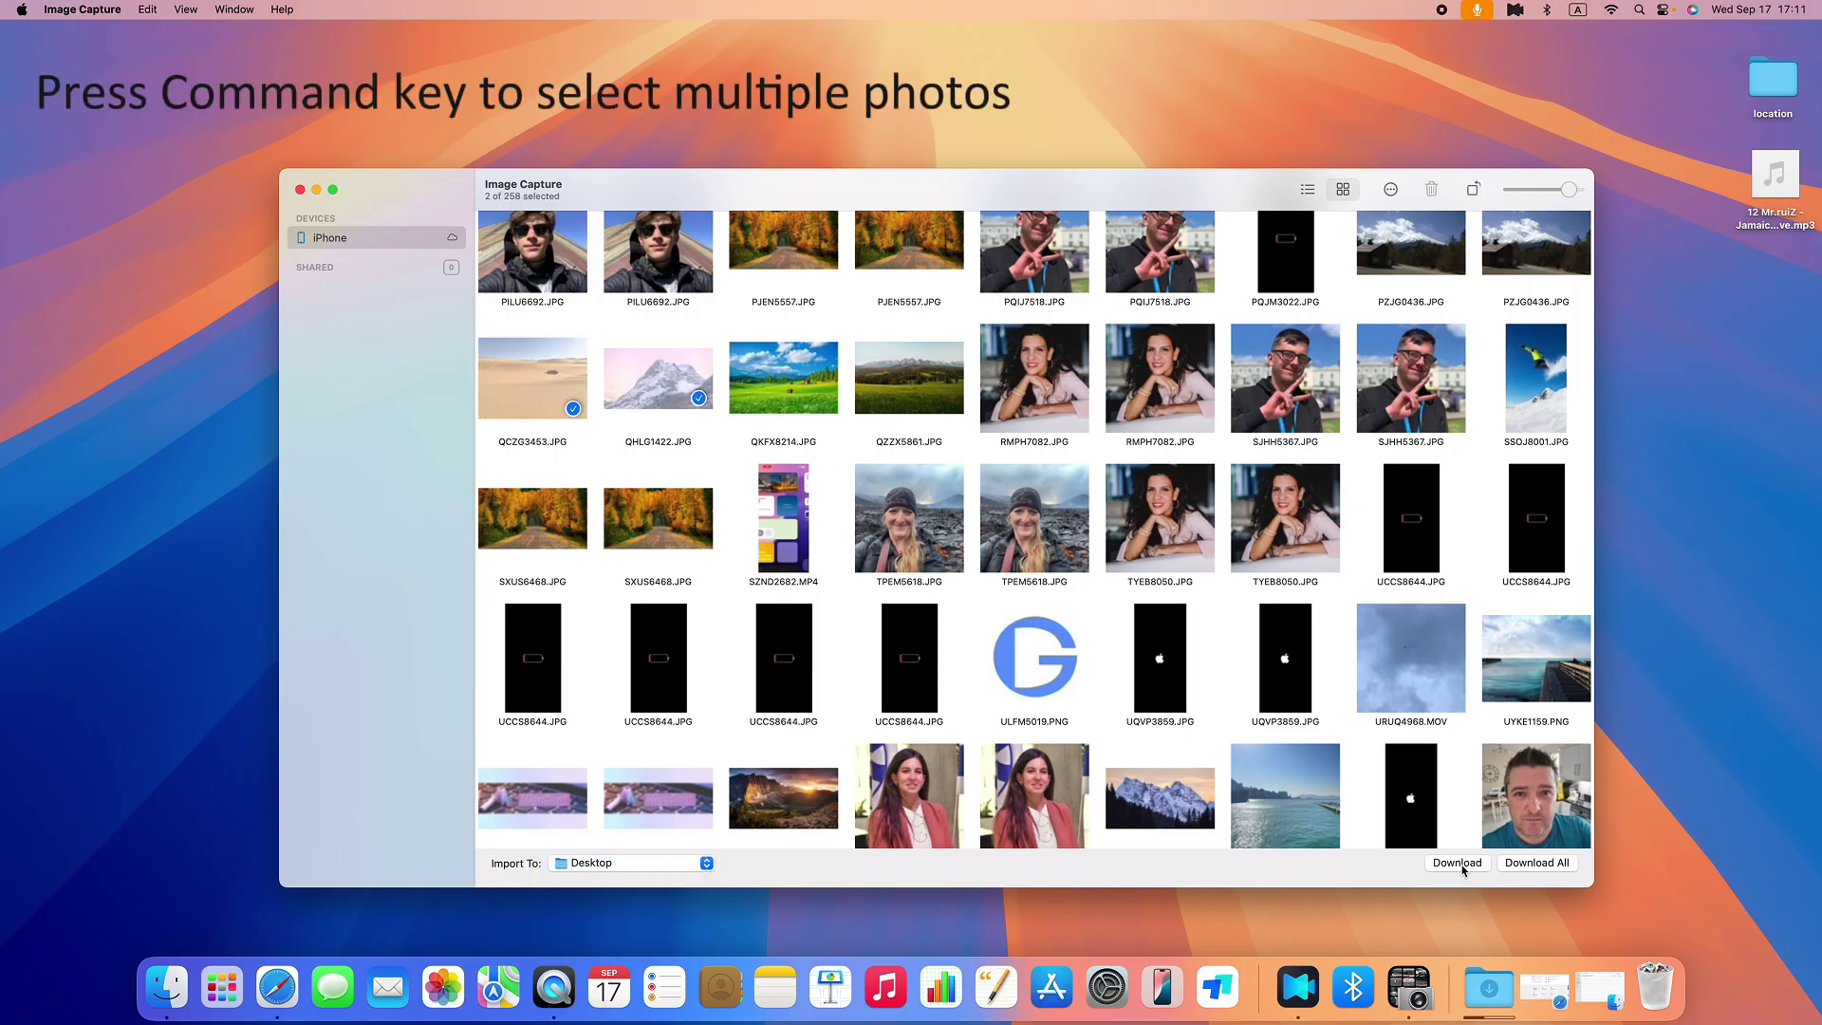
click(1457, 863)
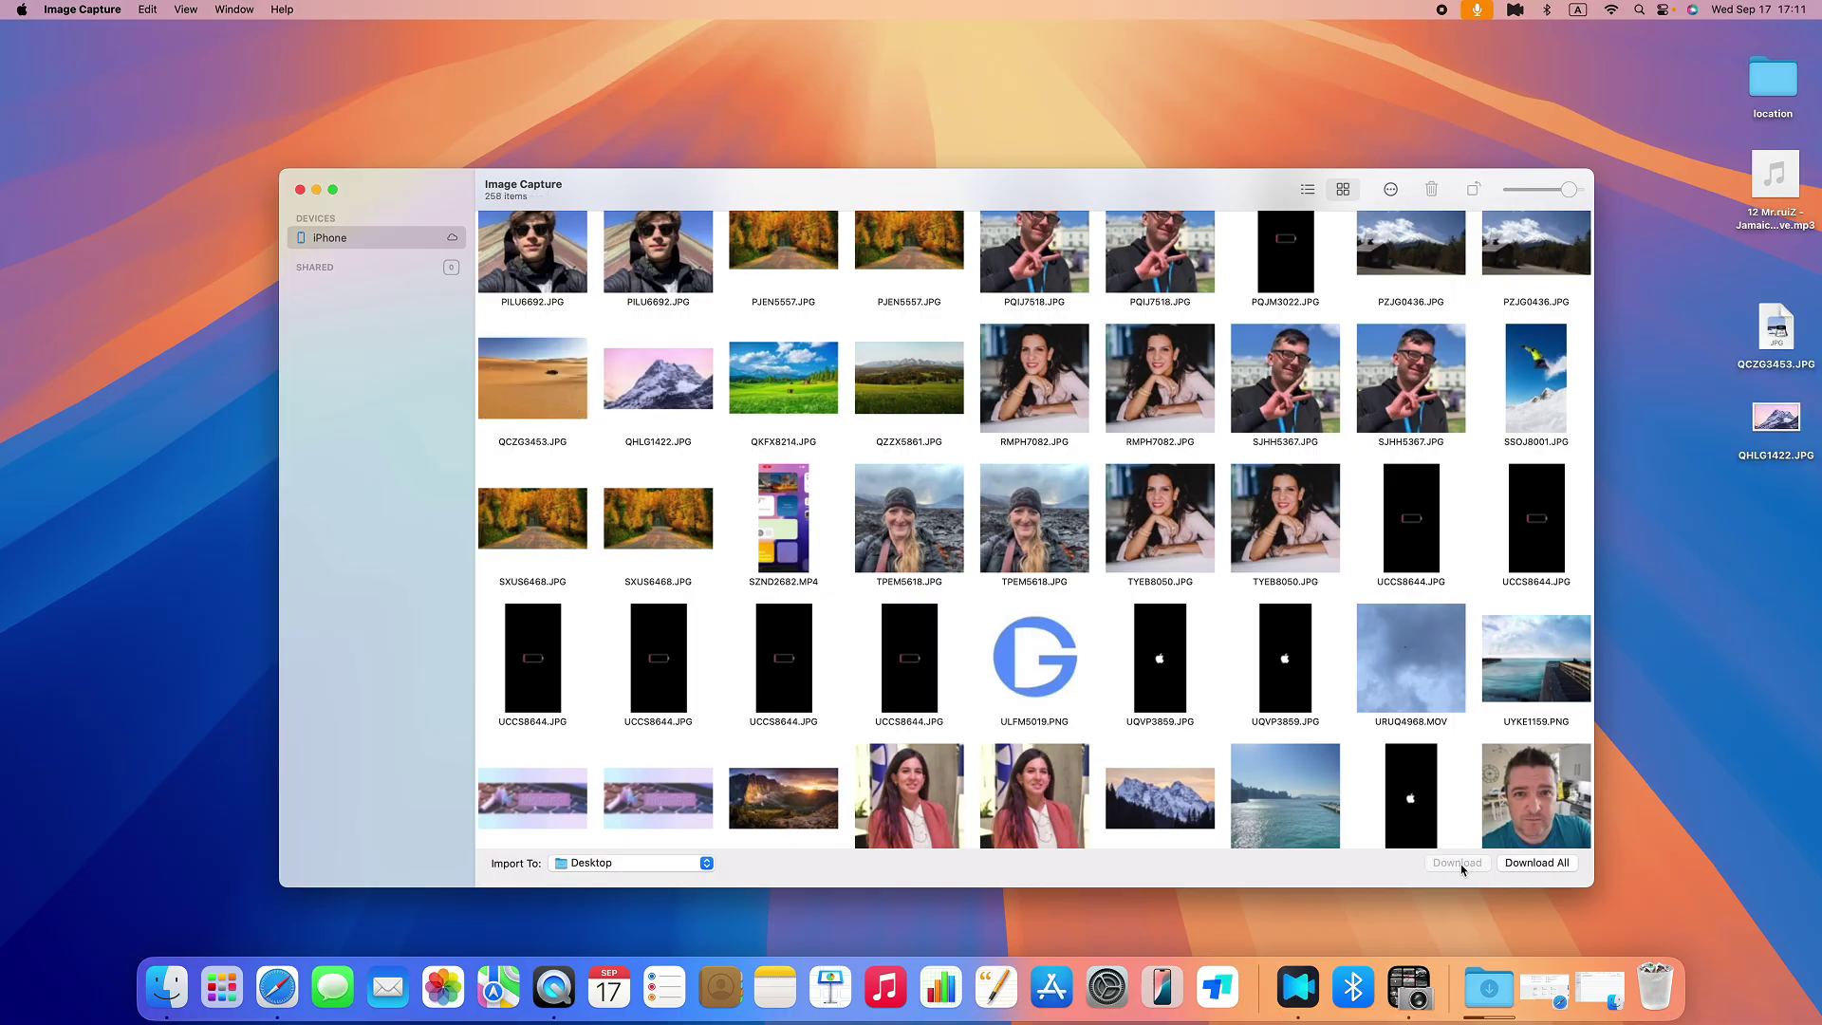
double_click(1776, 330)
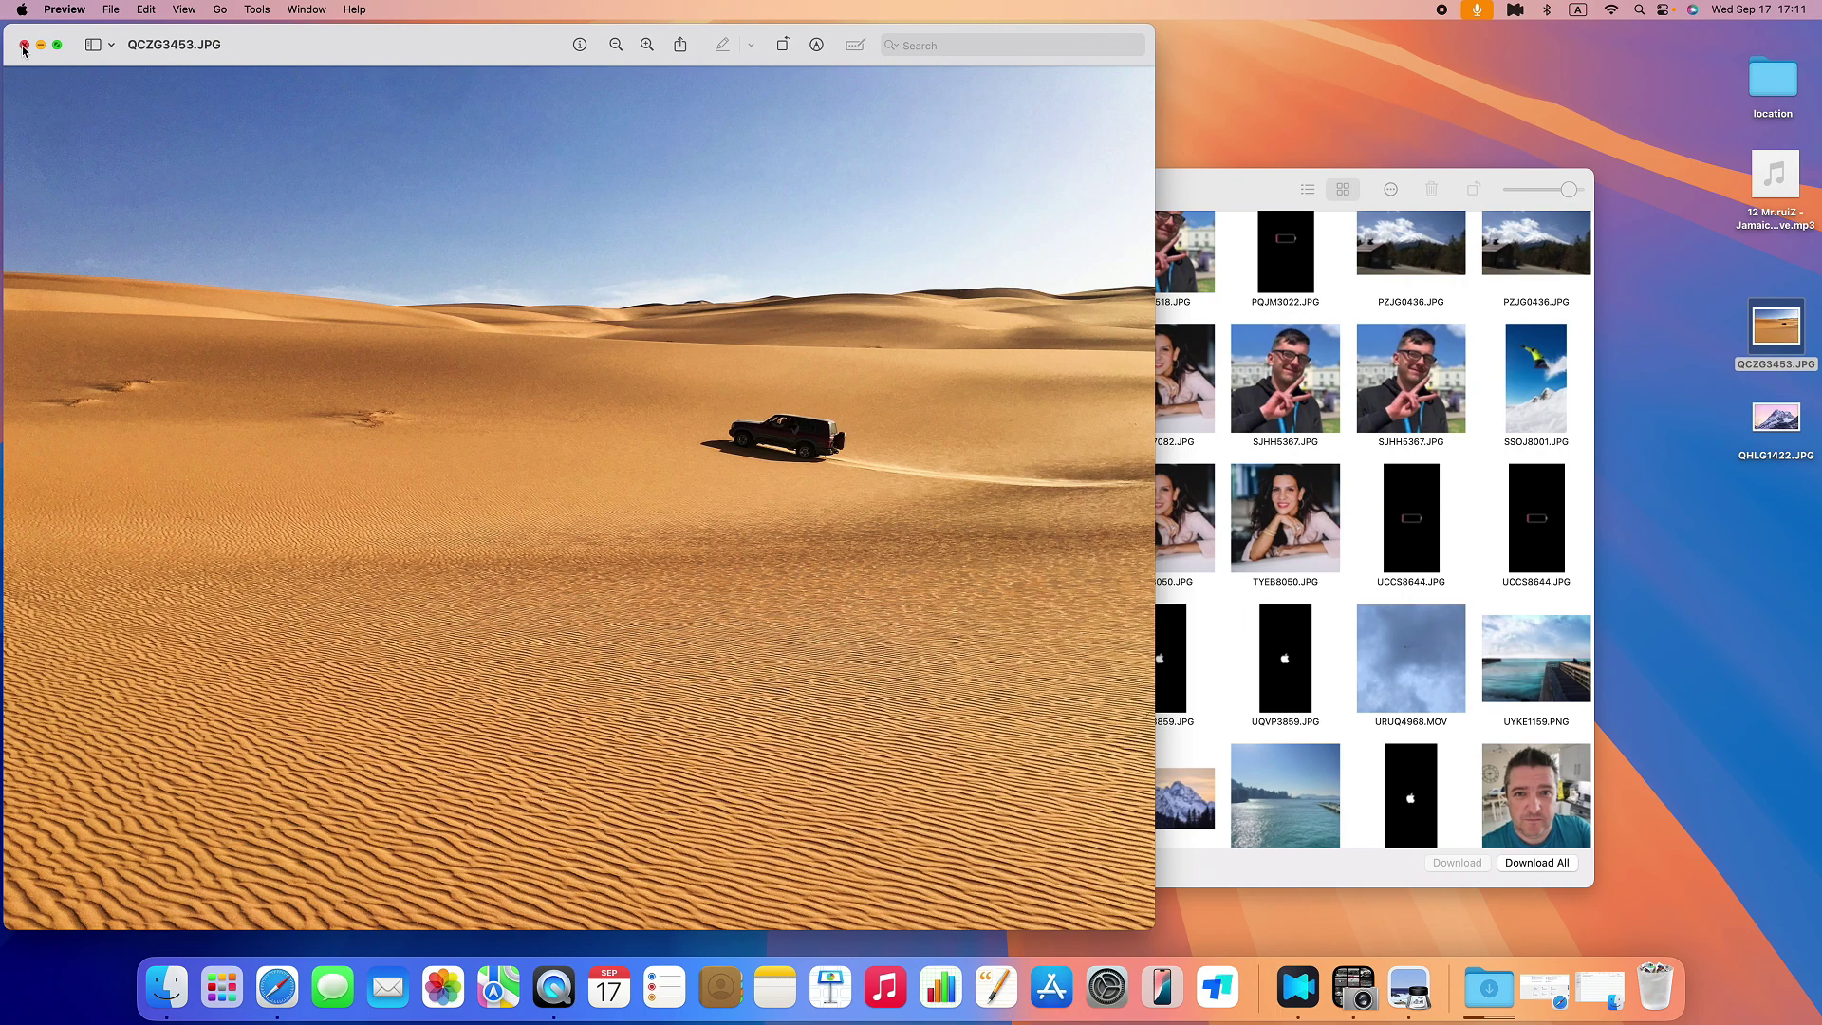
click(25, 47)
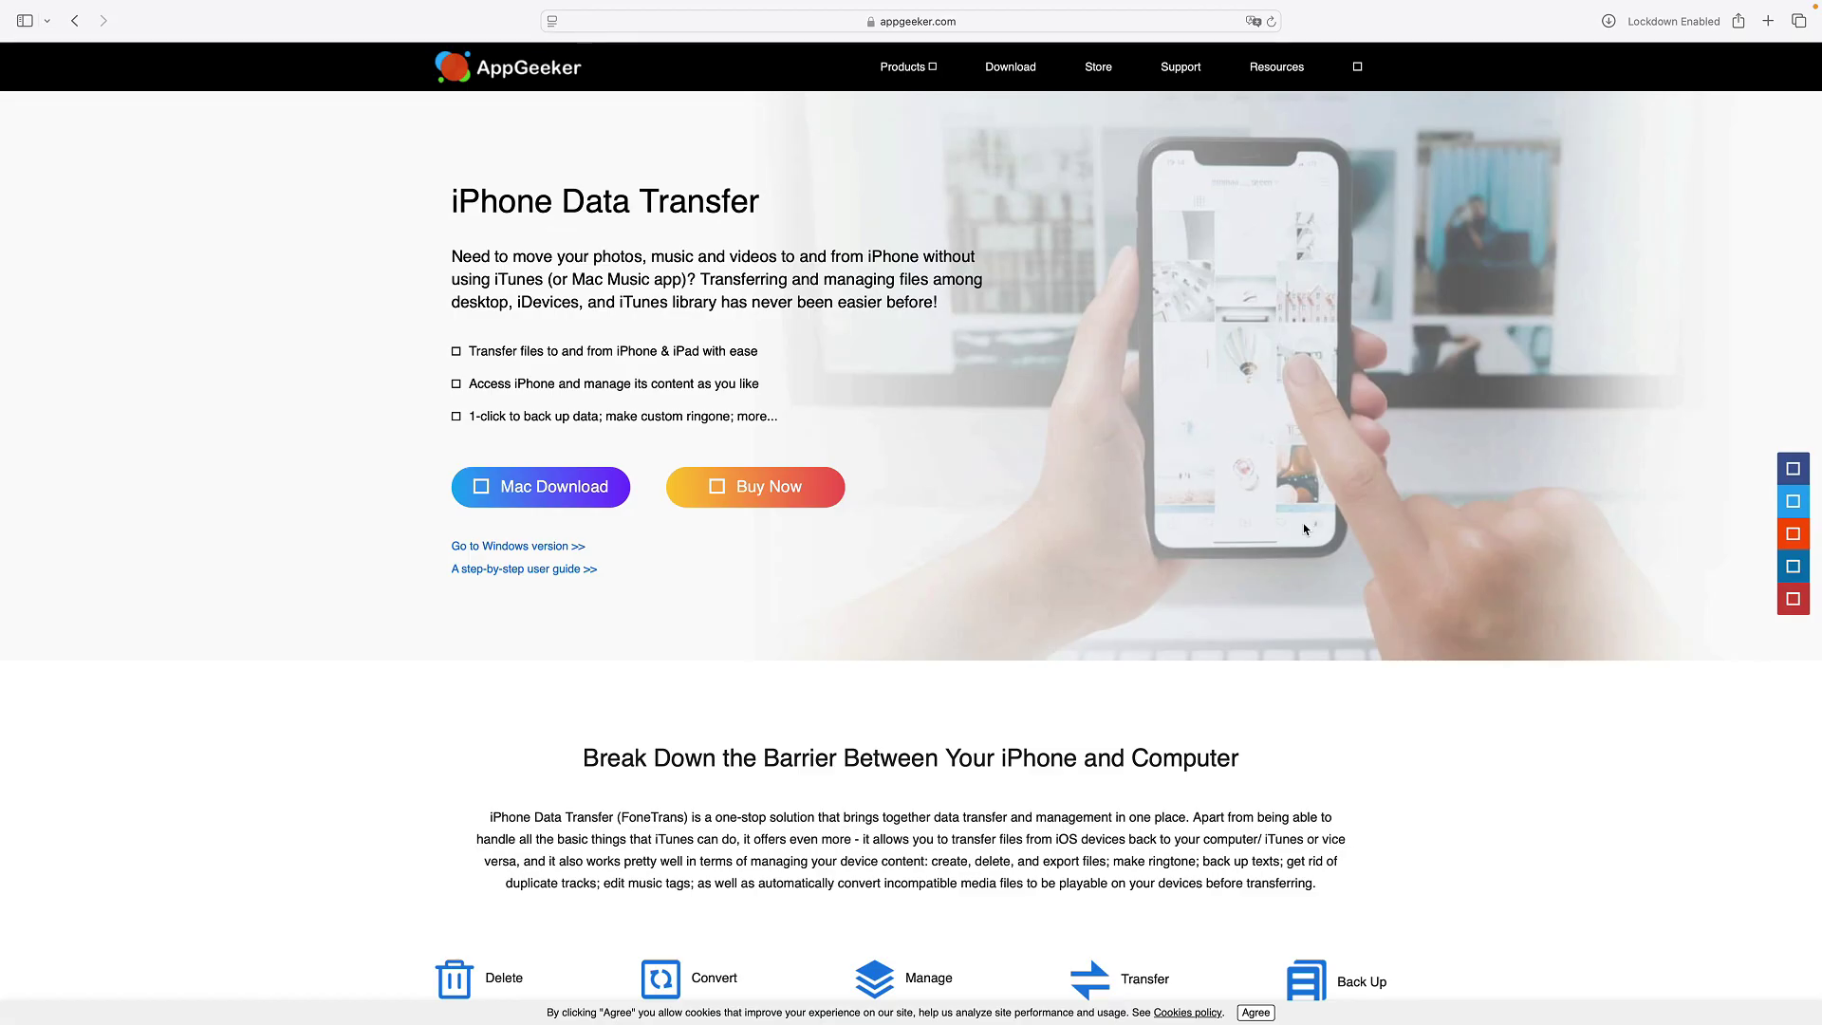
scroll(1305, 529, down, 4)
scroll(1304, 529, down, 4)
scroll(1304, 530, down, 4)
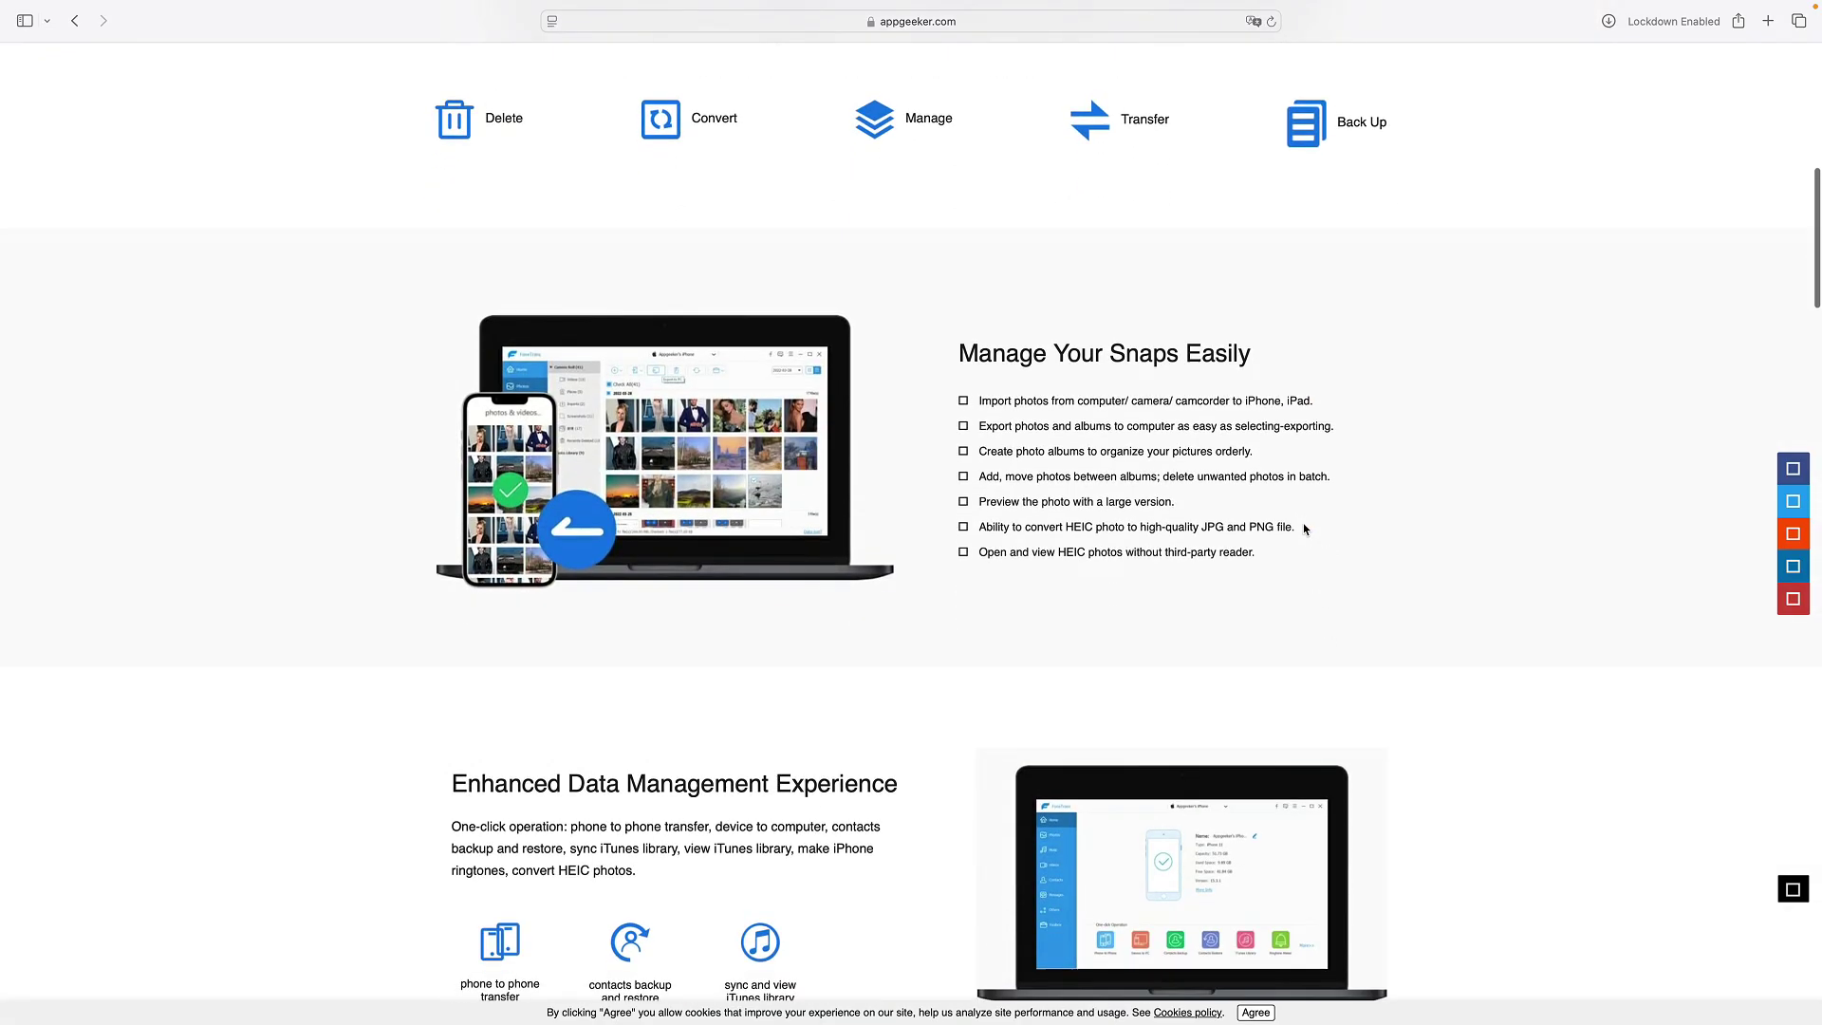
scroll(1304, 531, down, 4)
scroll(1304, 530, down, 4)
scroll(1303, 530, down, 4)
scroll(1304, 529, down, 4)
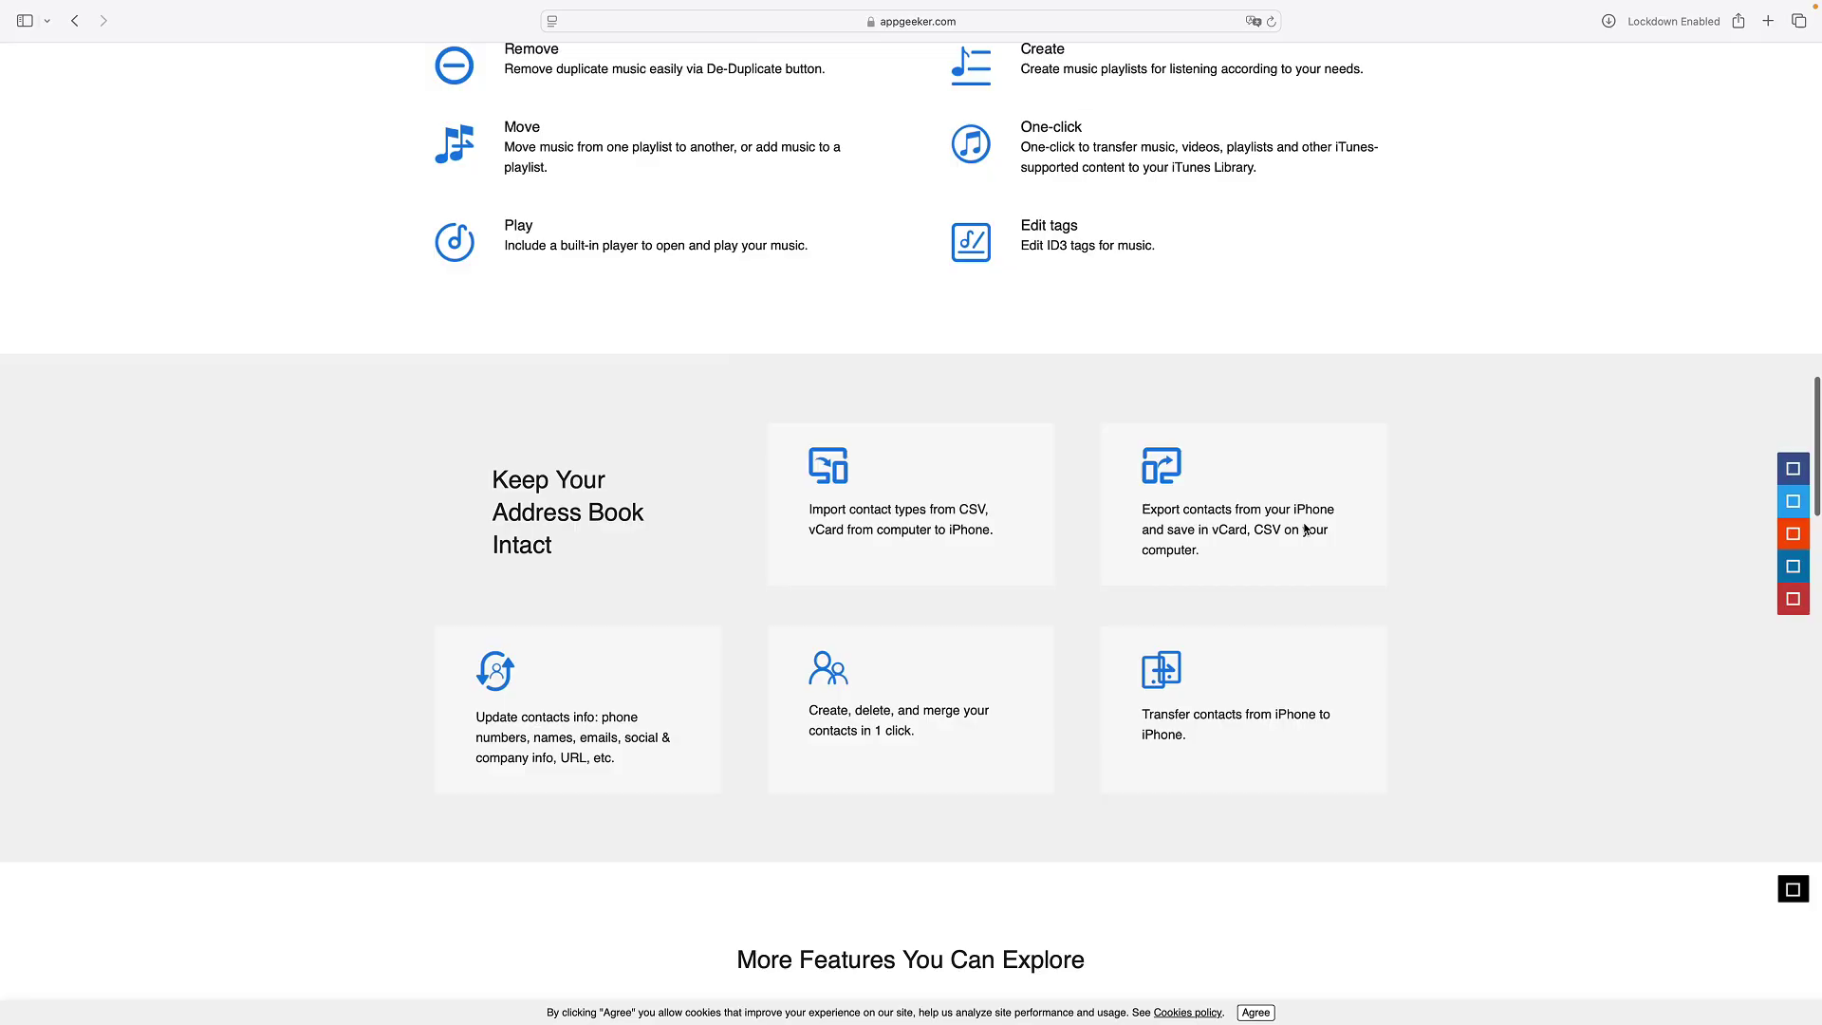
scroll(1304, 529, down, 4)
scroll(1304, 530, down, 5)
scroll(1305, 529, down, 4)
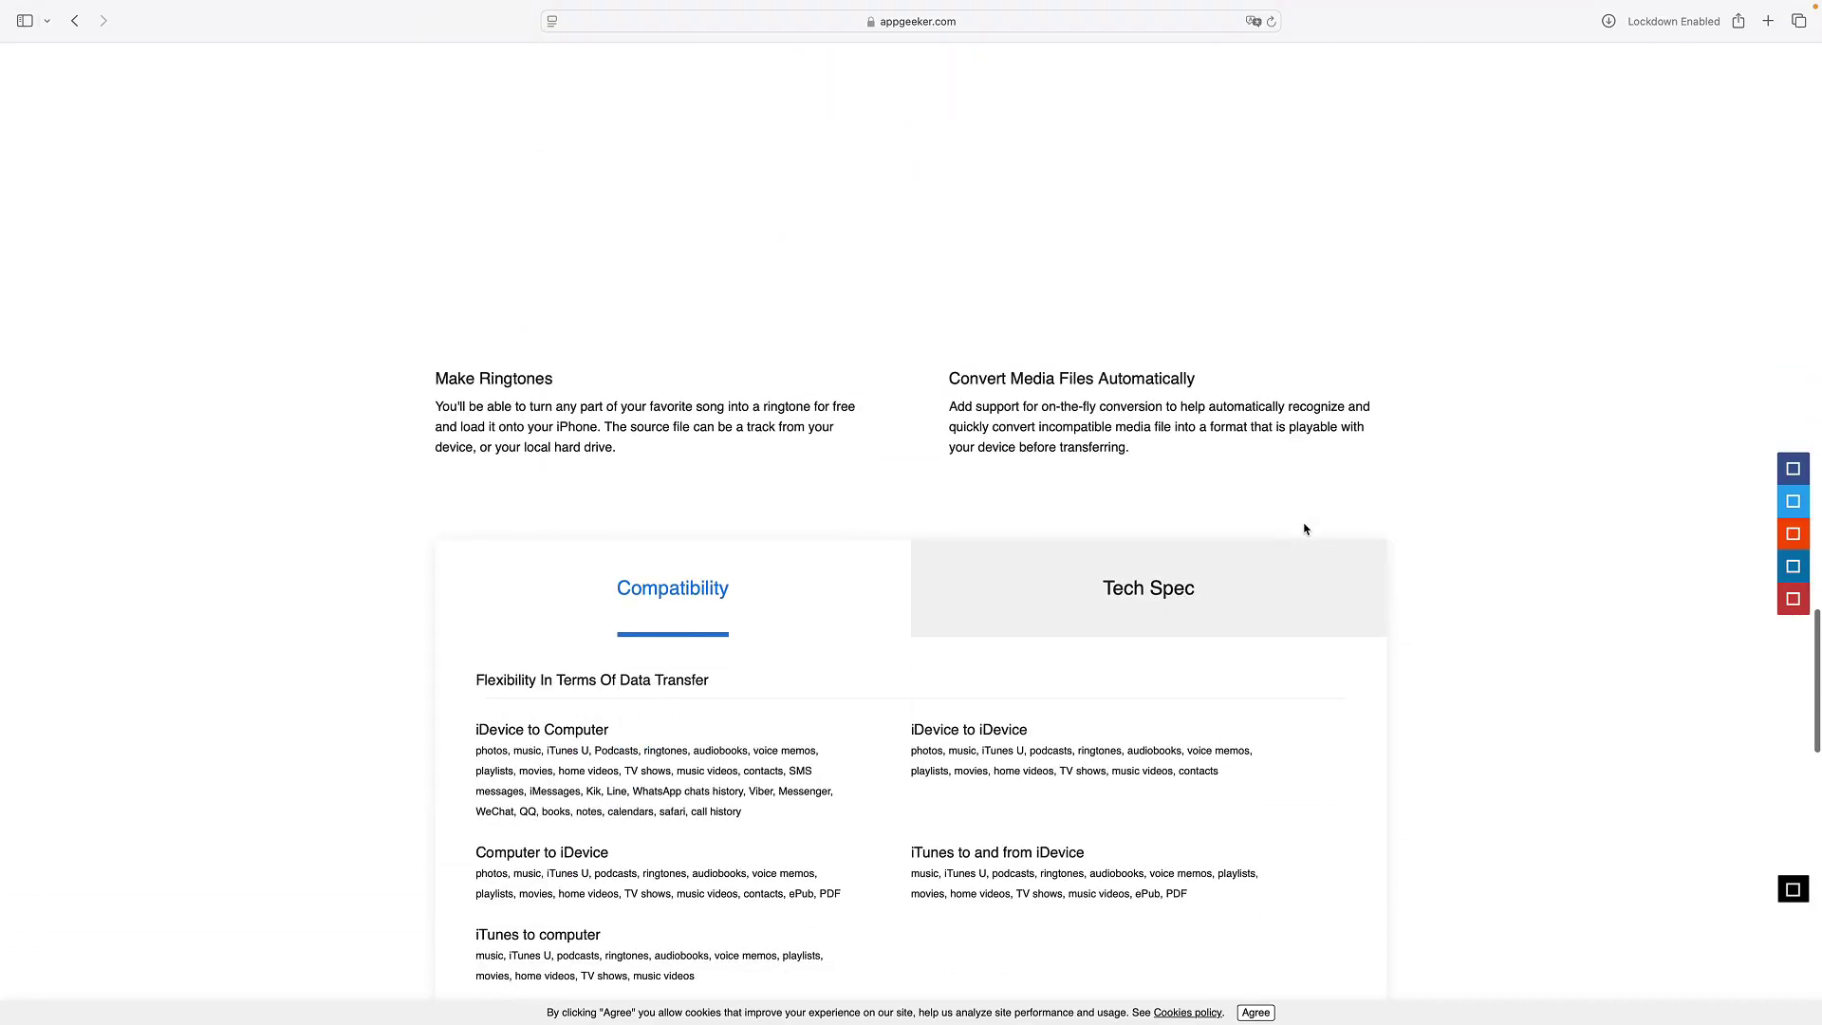
scroll(1305, 530, down, 4)
scroll(1304, 530, down, 3)
scroll(1305, 530, up, 2)
scroll(1304, 529, up, 8)
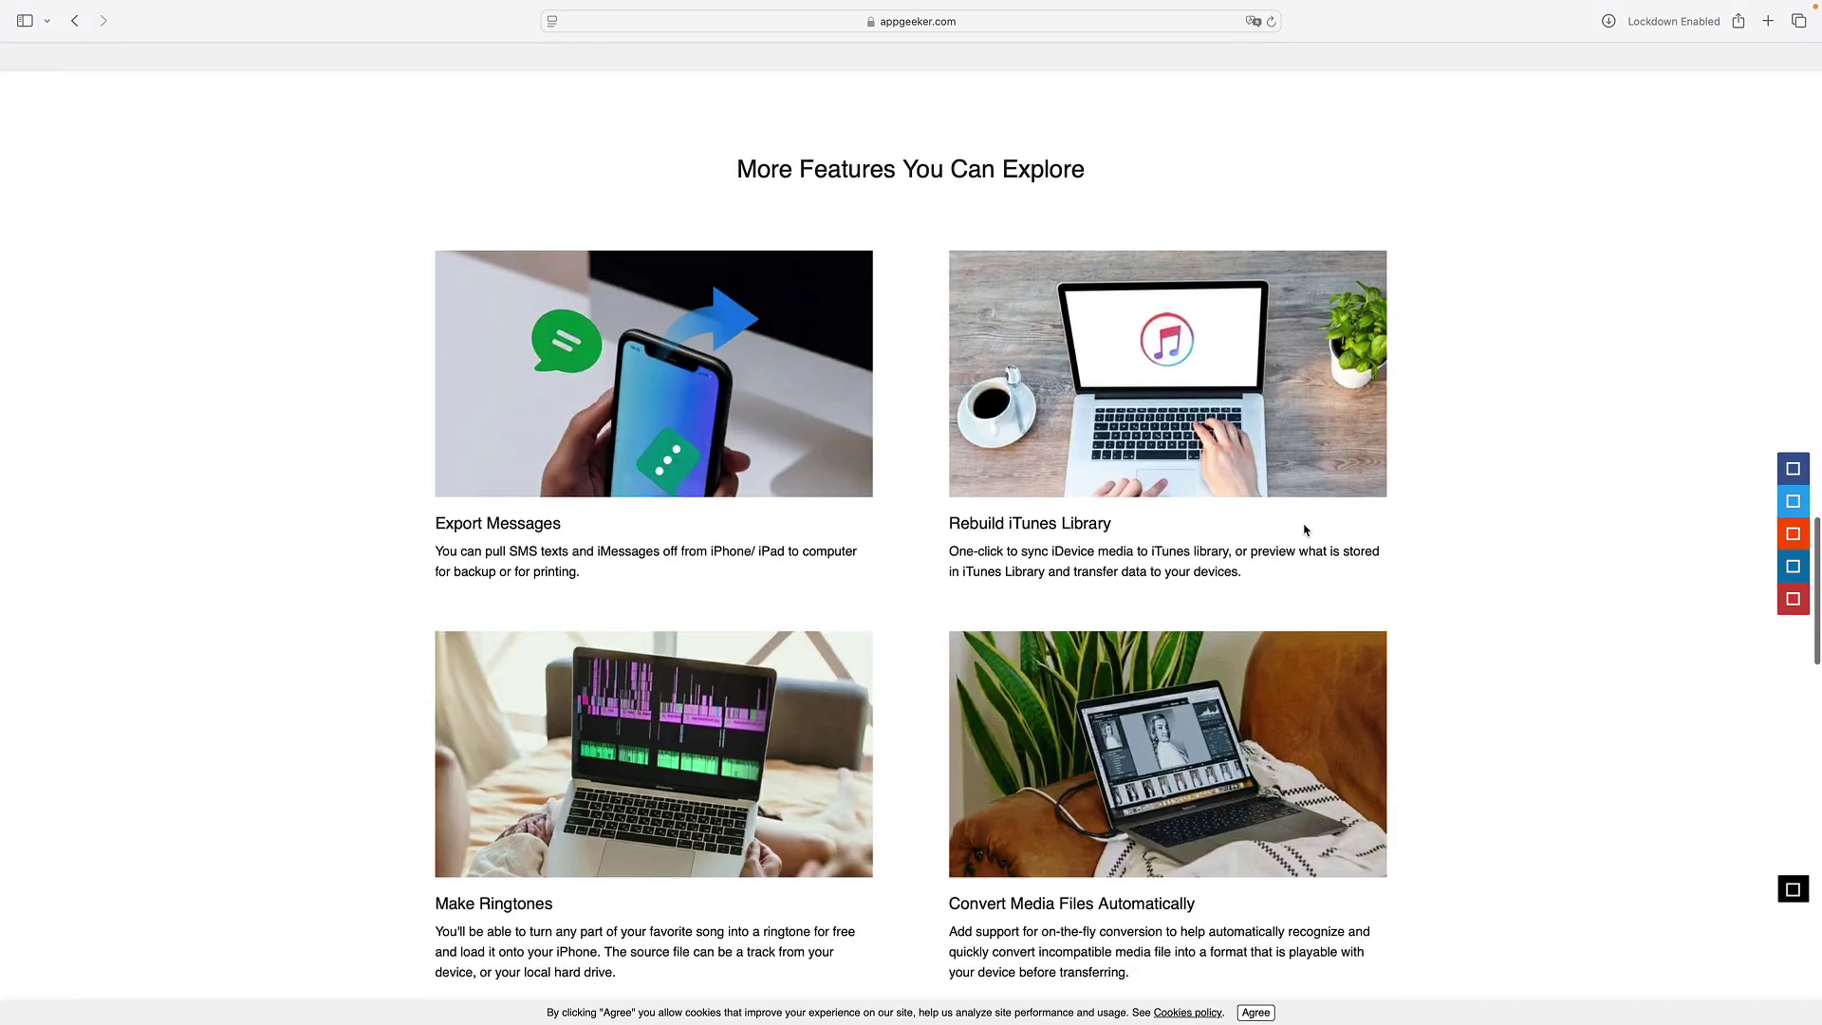
scroll(1304, 529, up, 10)
scroll(1304, 530, up, 8)
scroll(1305, 529, up, 2)
scroll(1265, 261, down, 1)
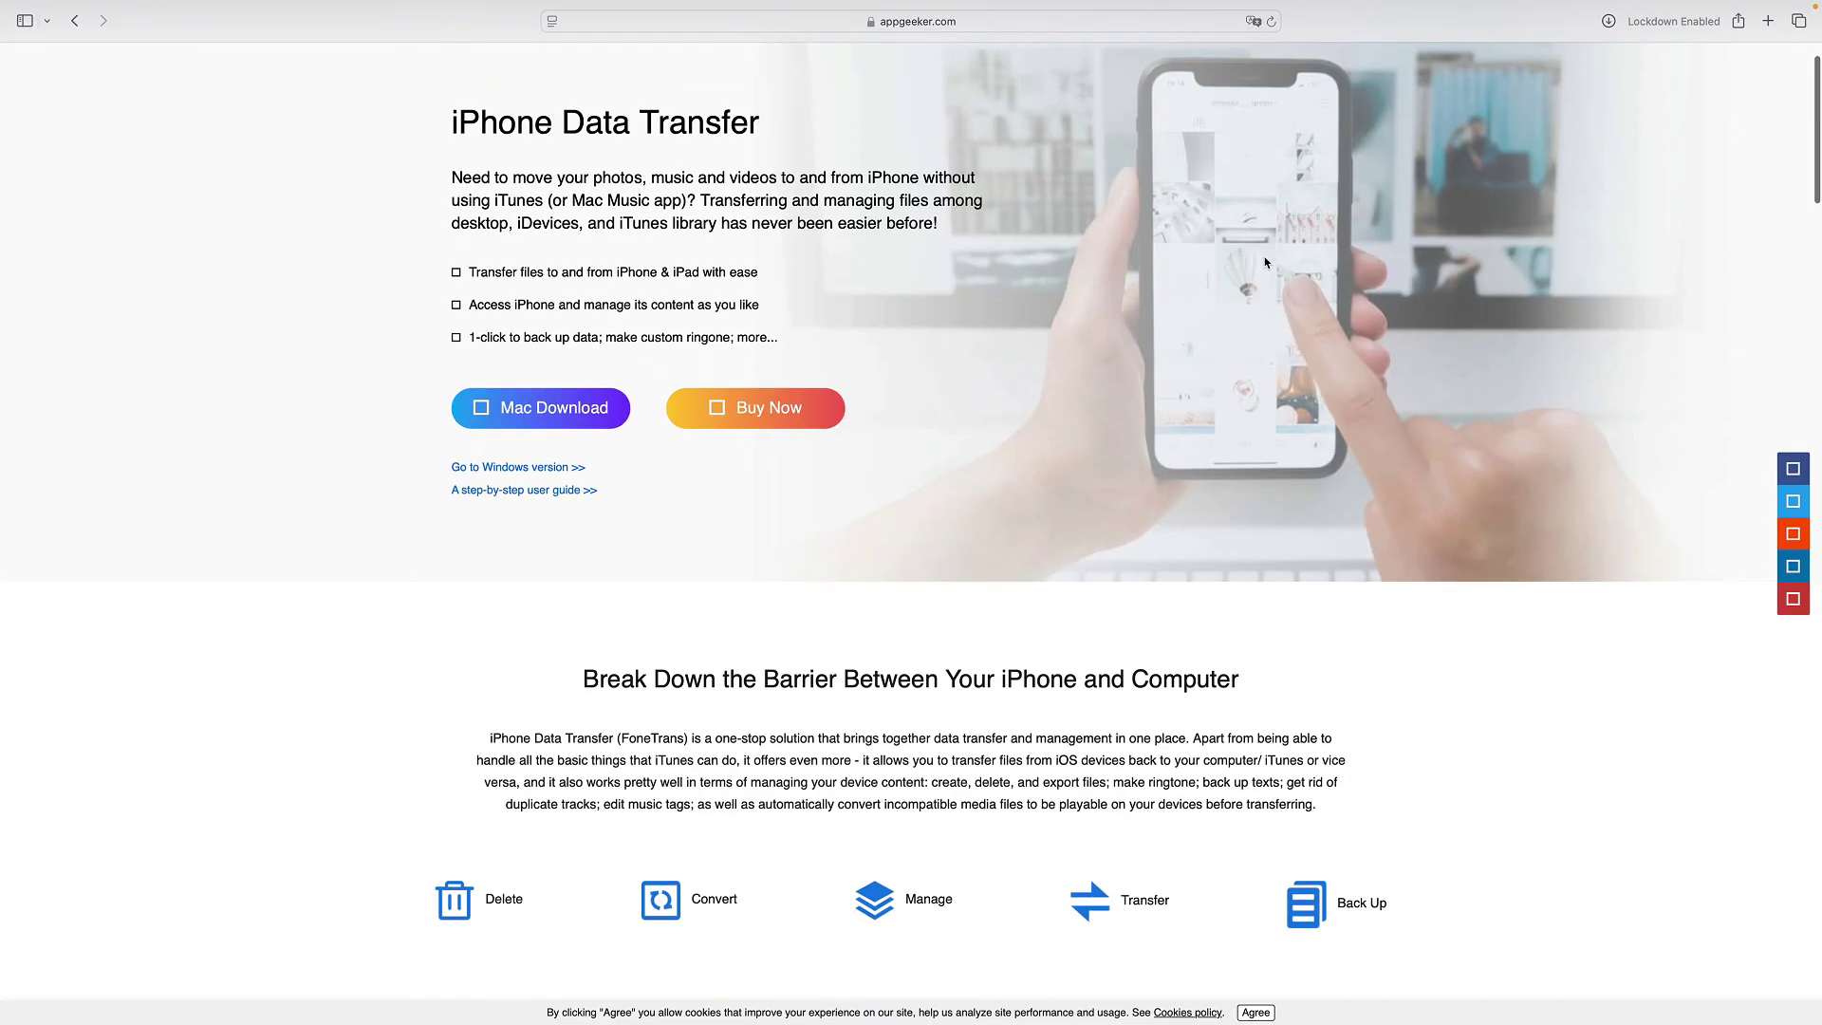
scroll(1265, 261, down, 2)
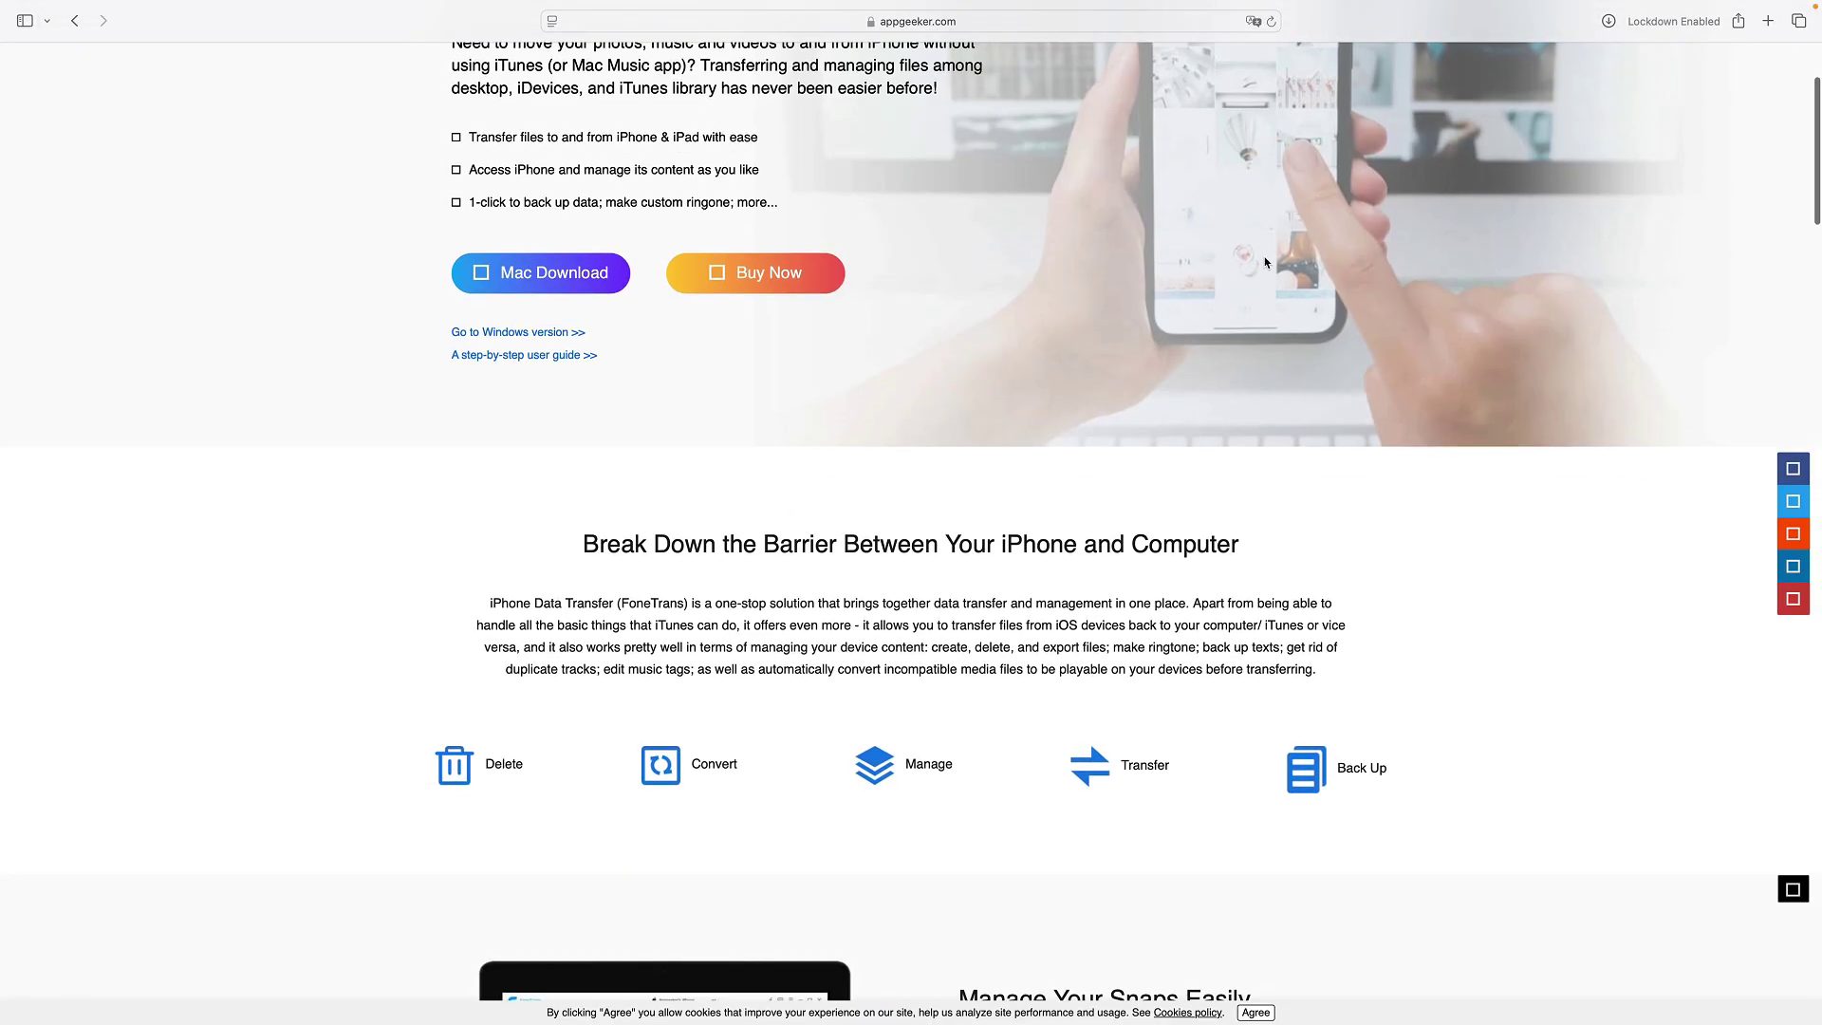
scroll(1340, 222, up, 4)
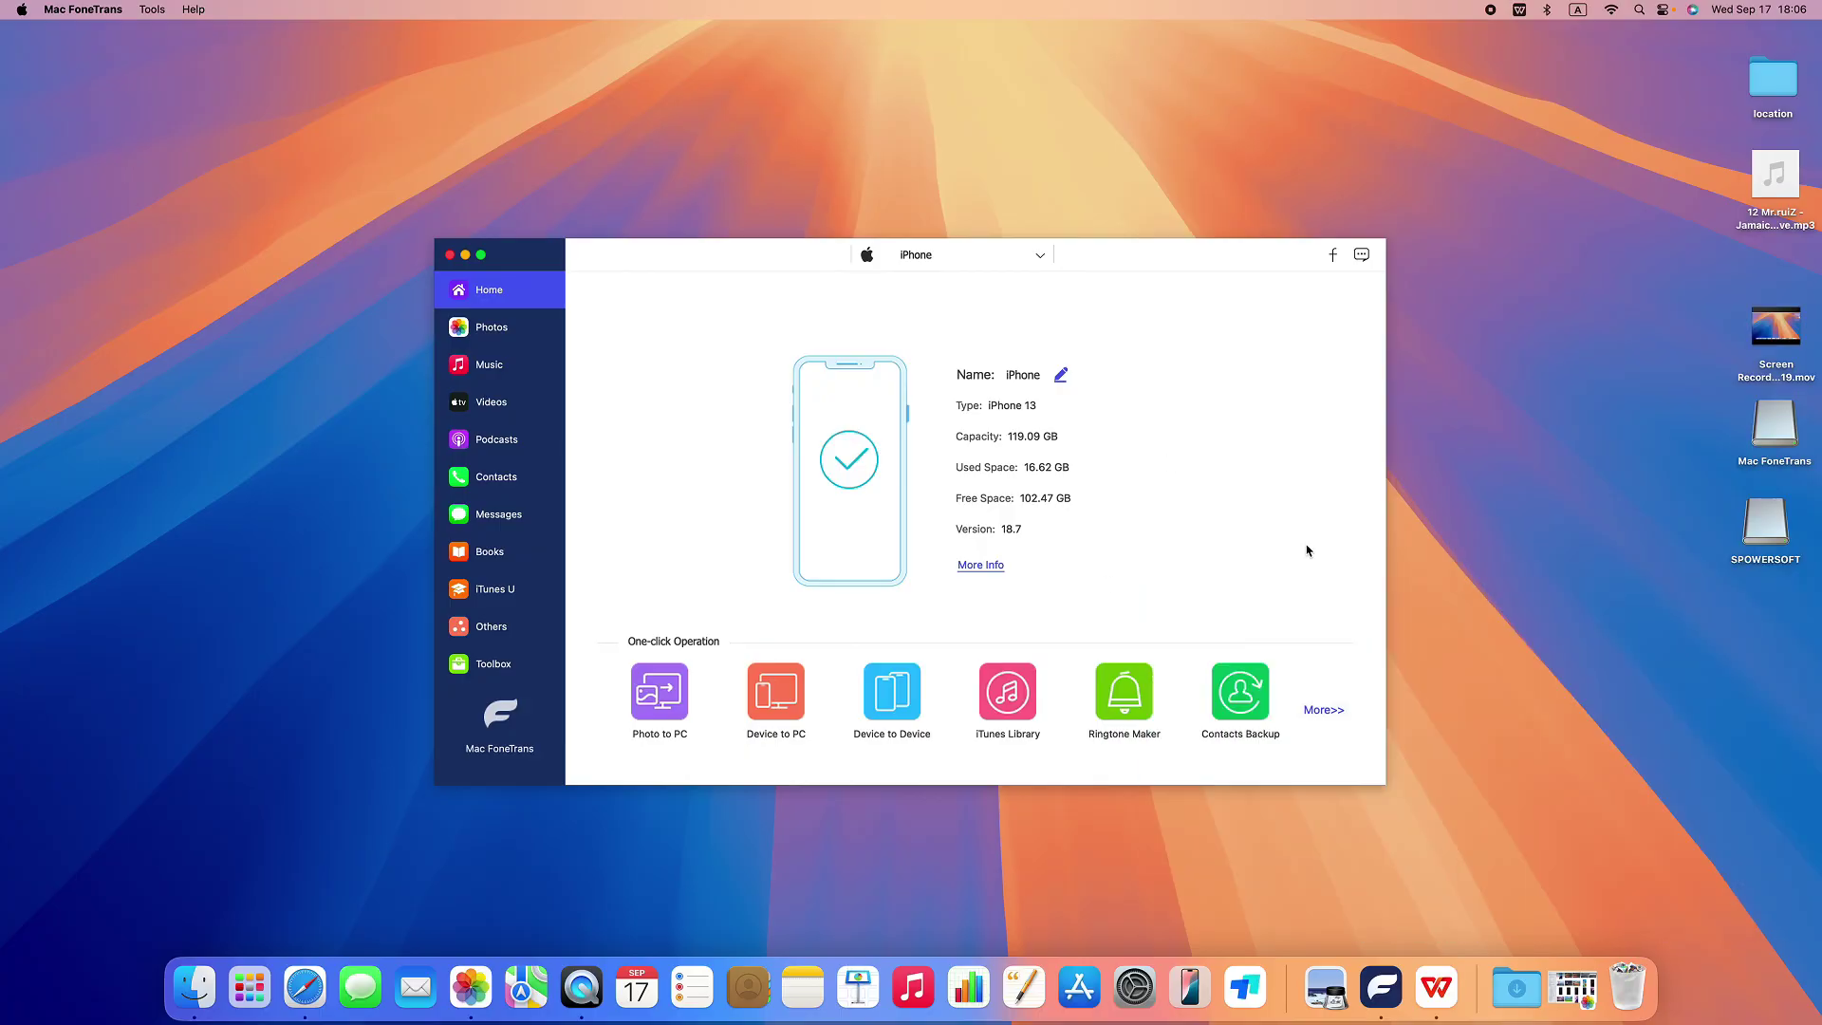
In the iPhone photo library, mark the sunset, red meadow, night city and Golden Gate photos
click(528, 344)
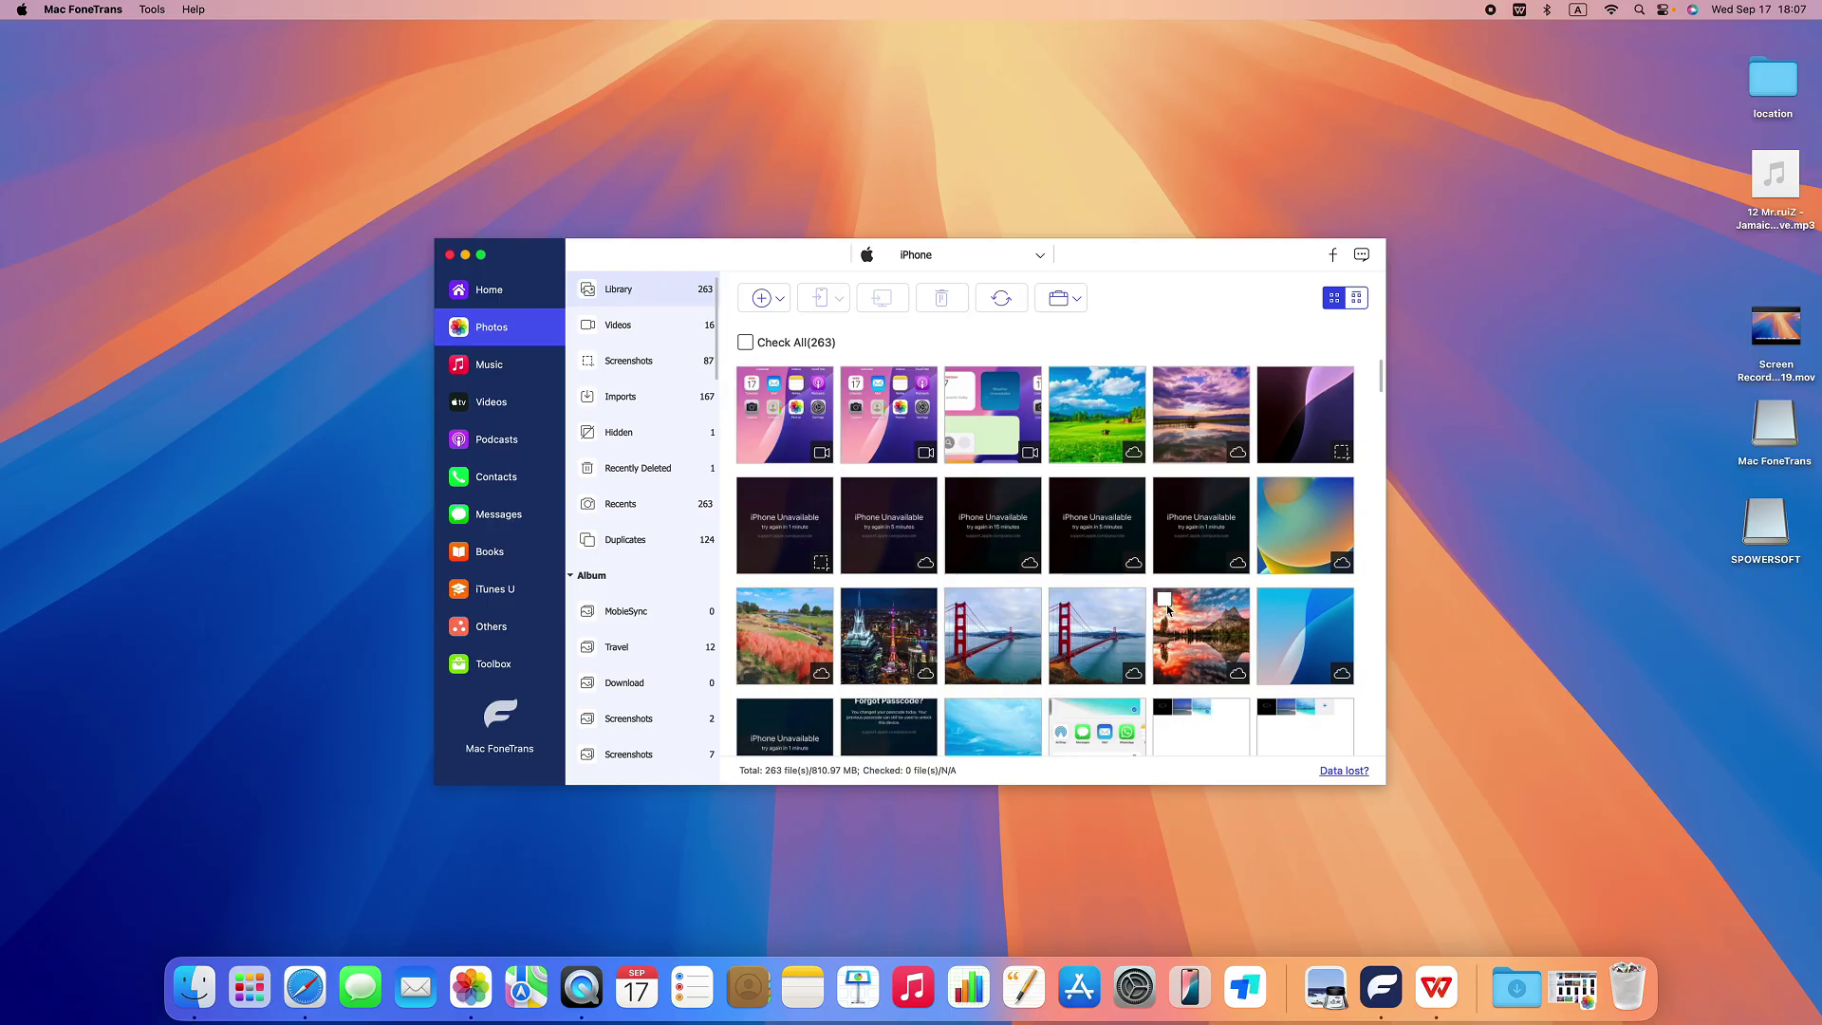
click(1165, 606)
click(852, 600)
click(749, 600)
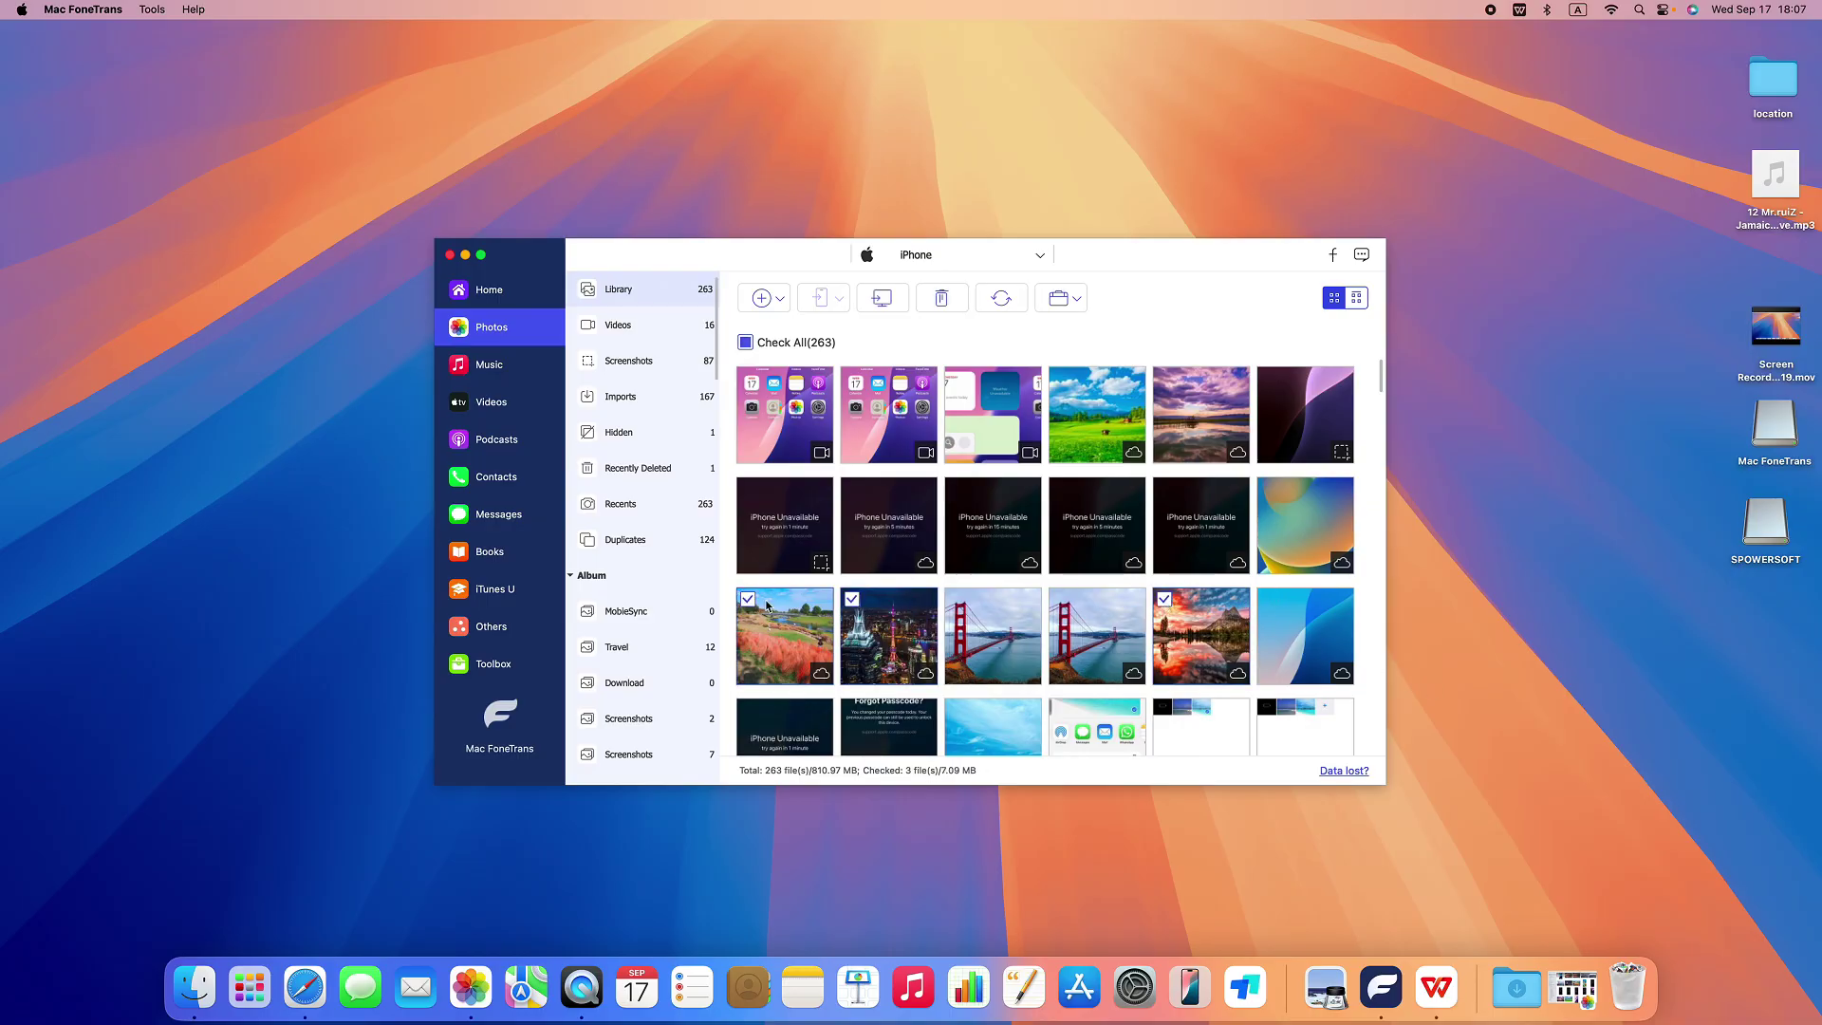
click(958, 600)
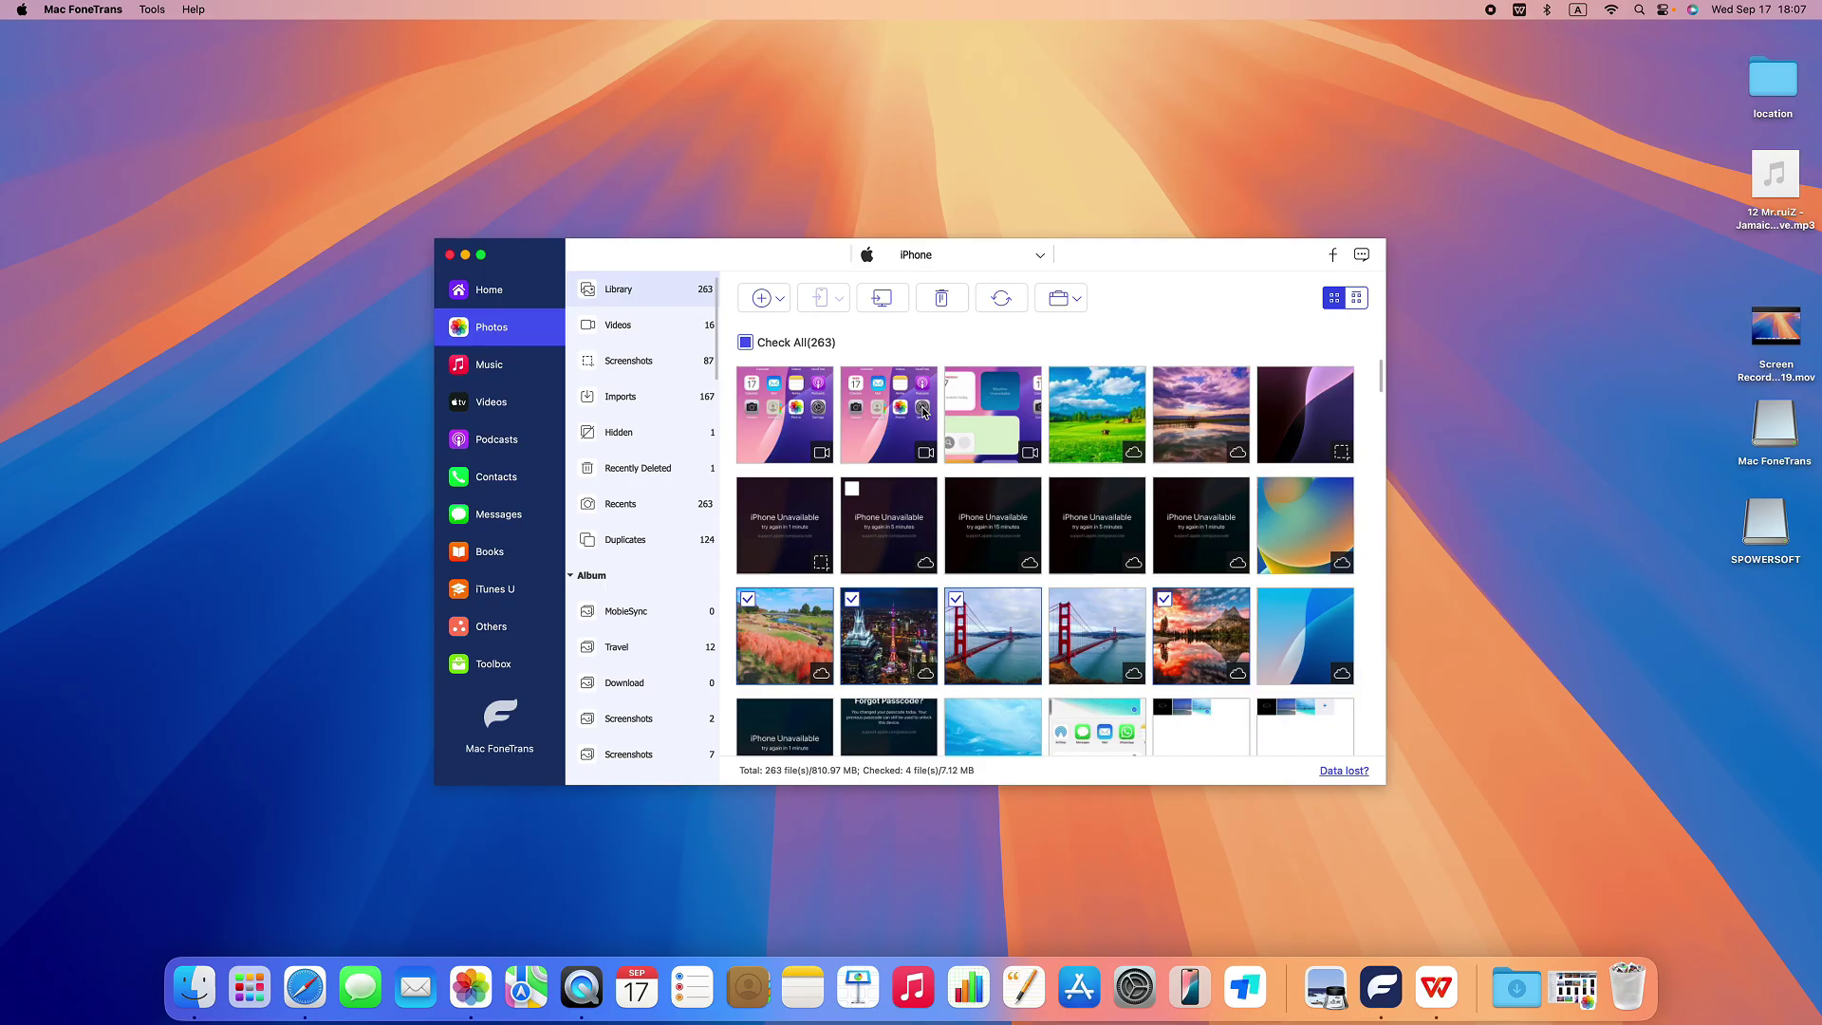
Export the four checked photos to the Desktop
click(884, 284)
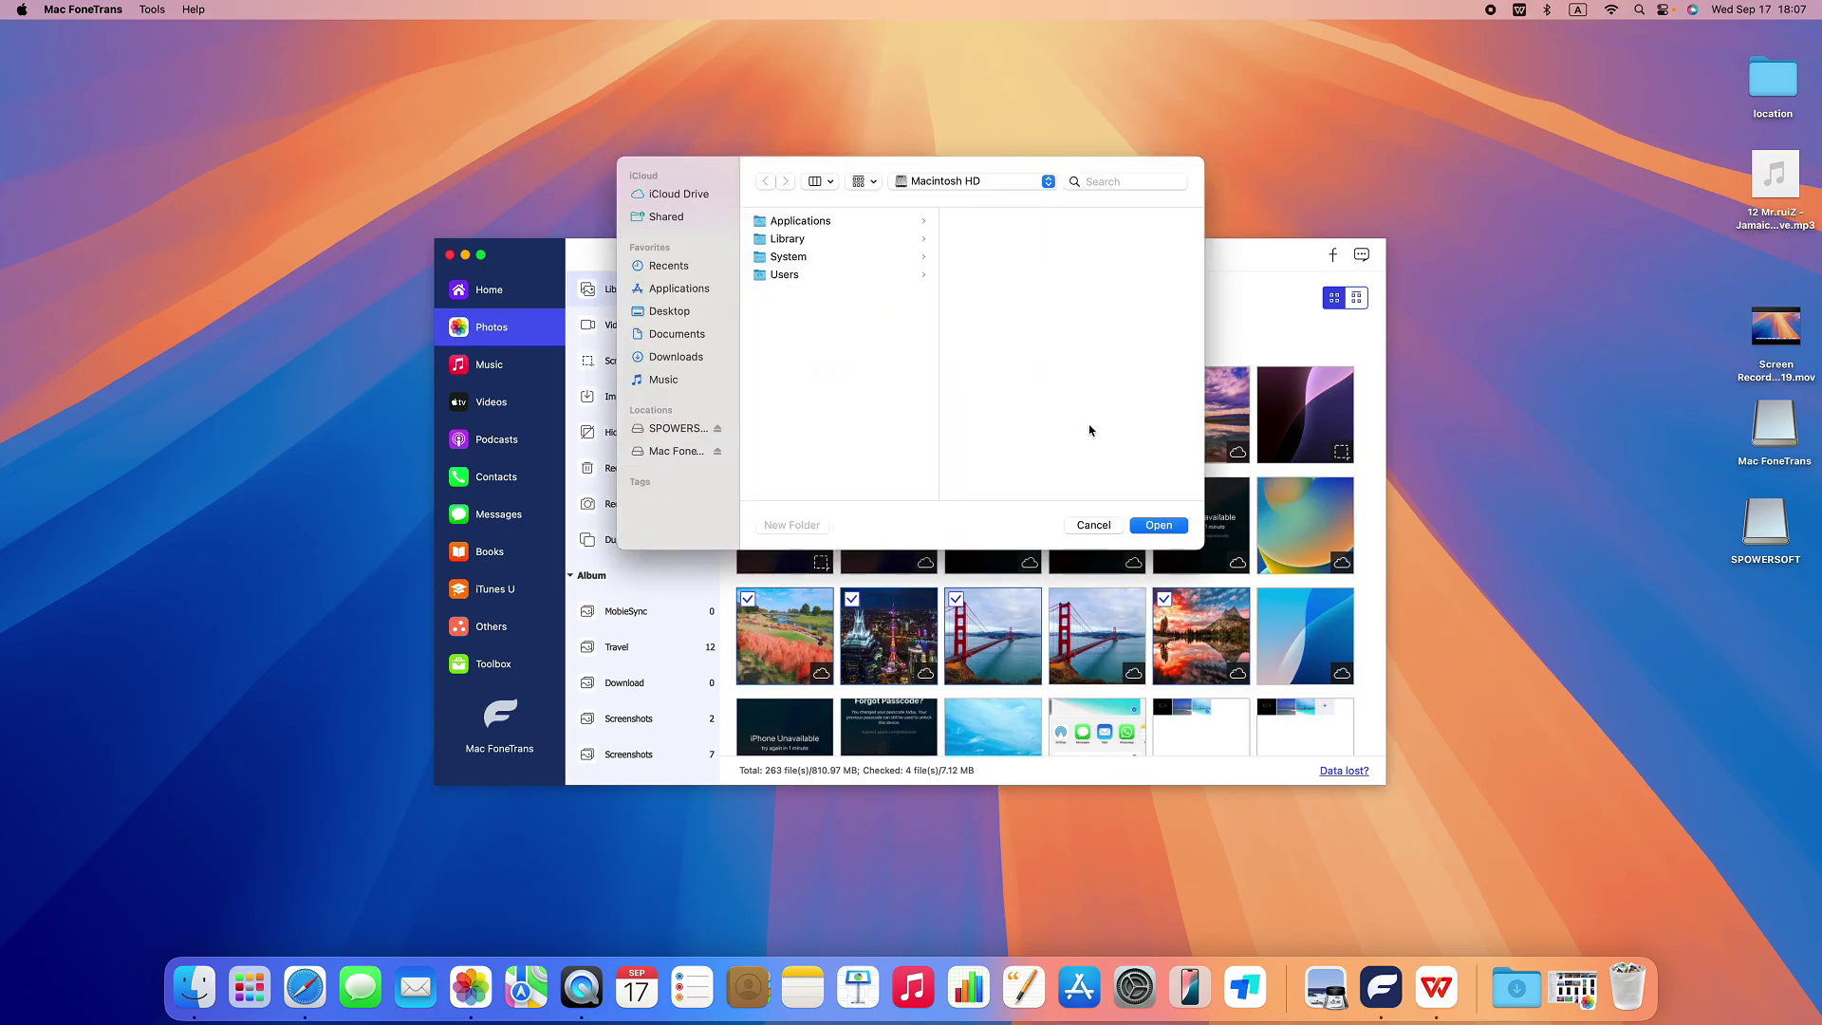
click(670, 311)
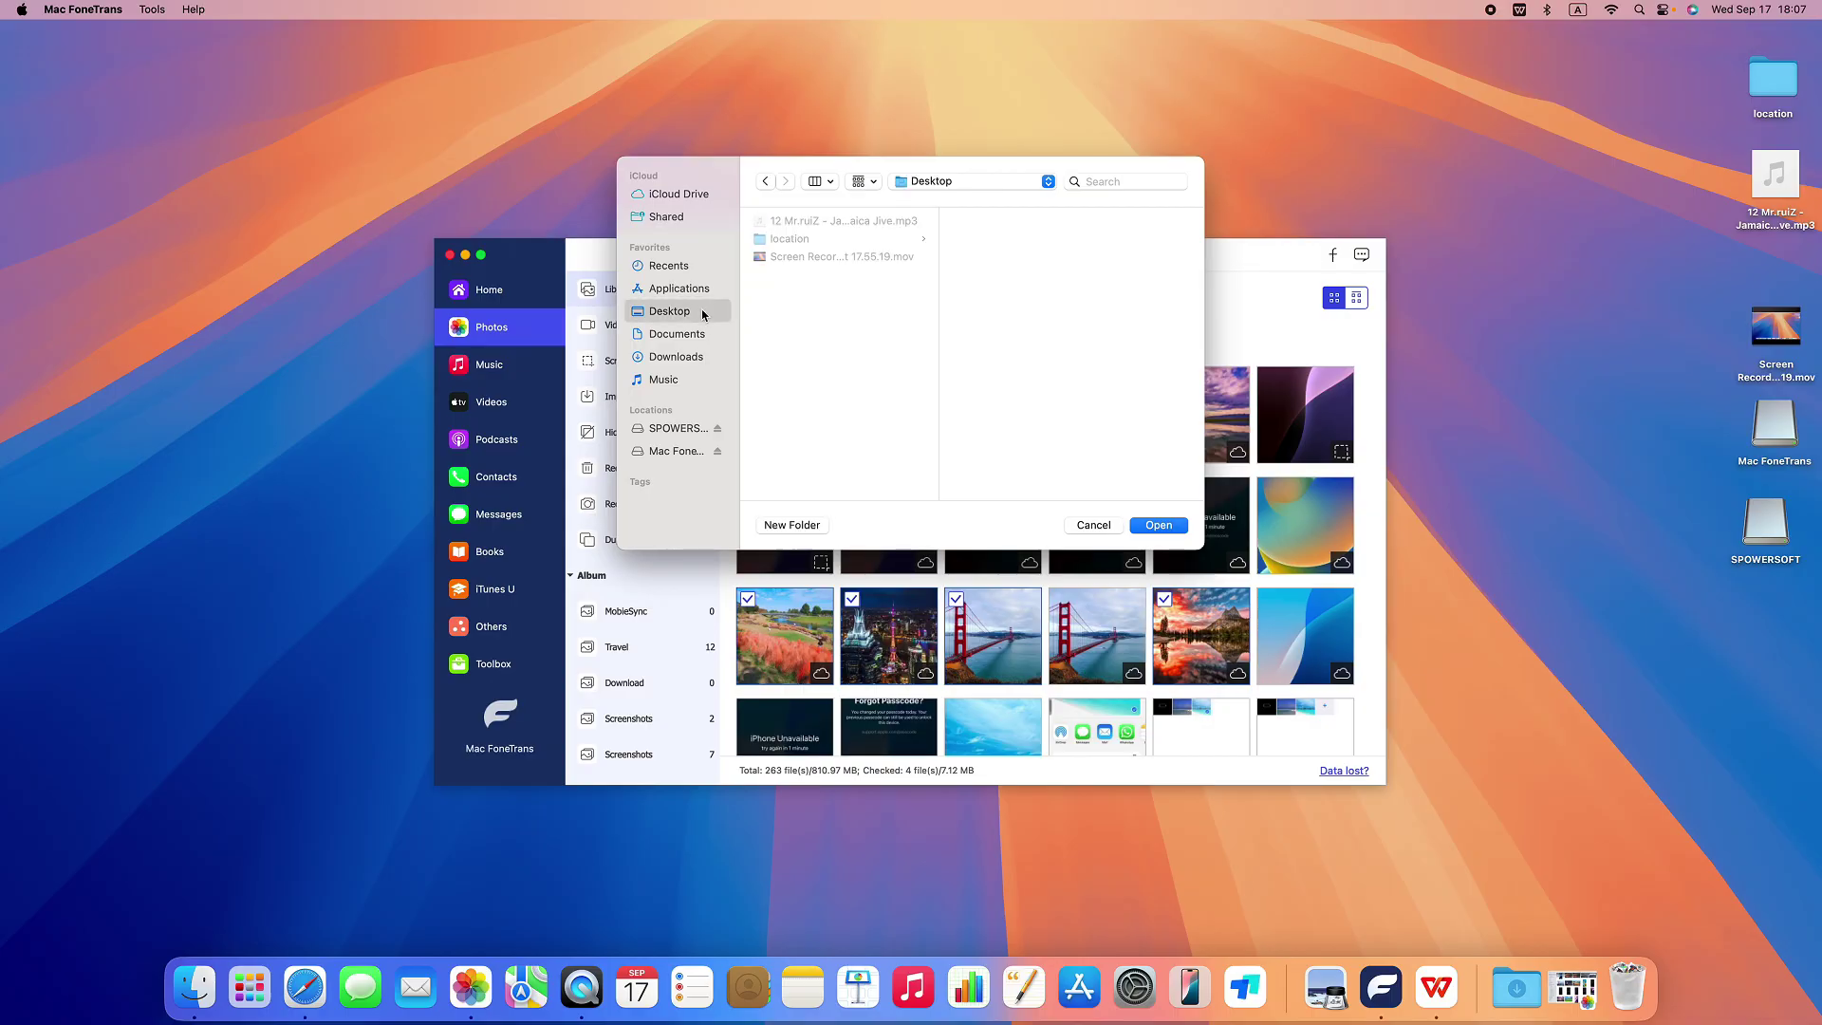
click(1159, 526)
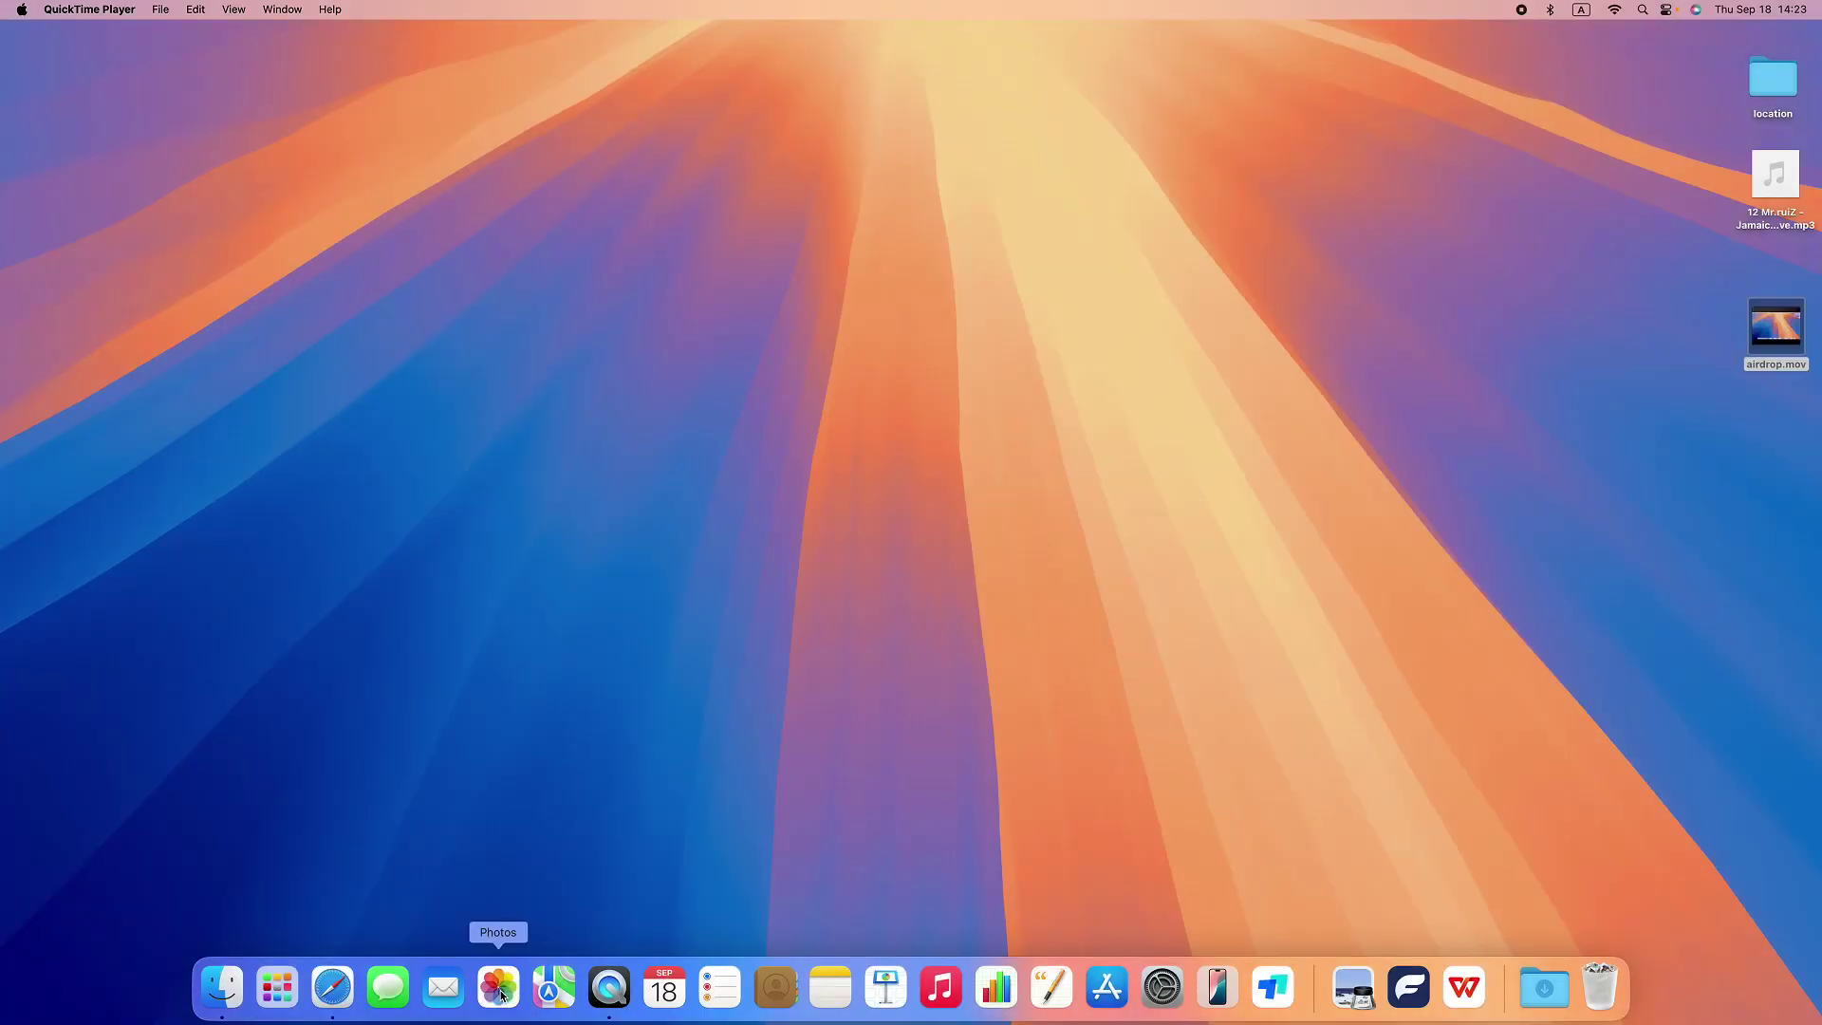
Launch Photos and show the connected iPhone's items available to import
click(500, 989)
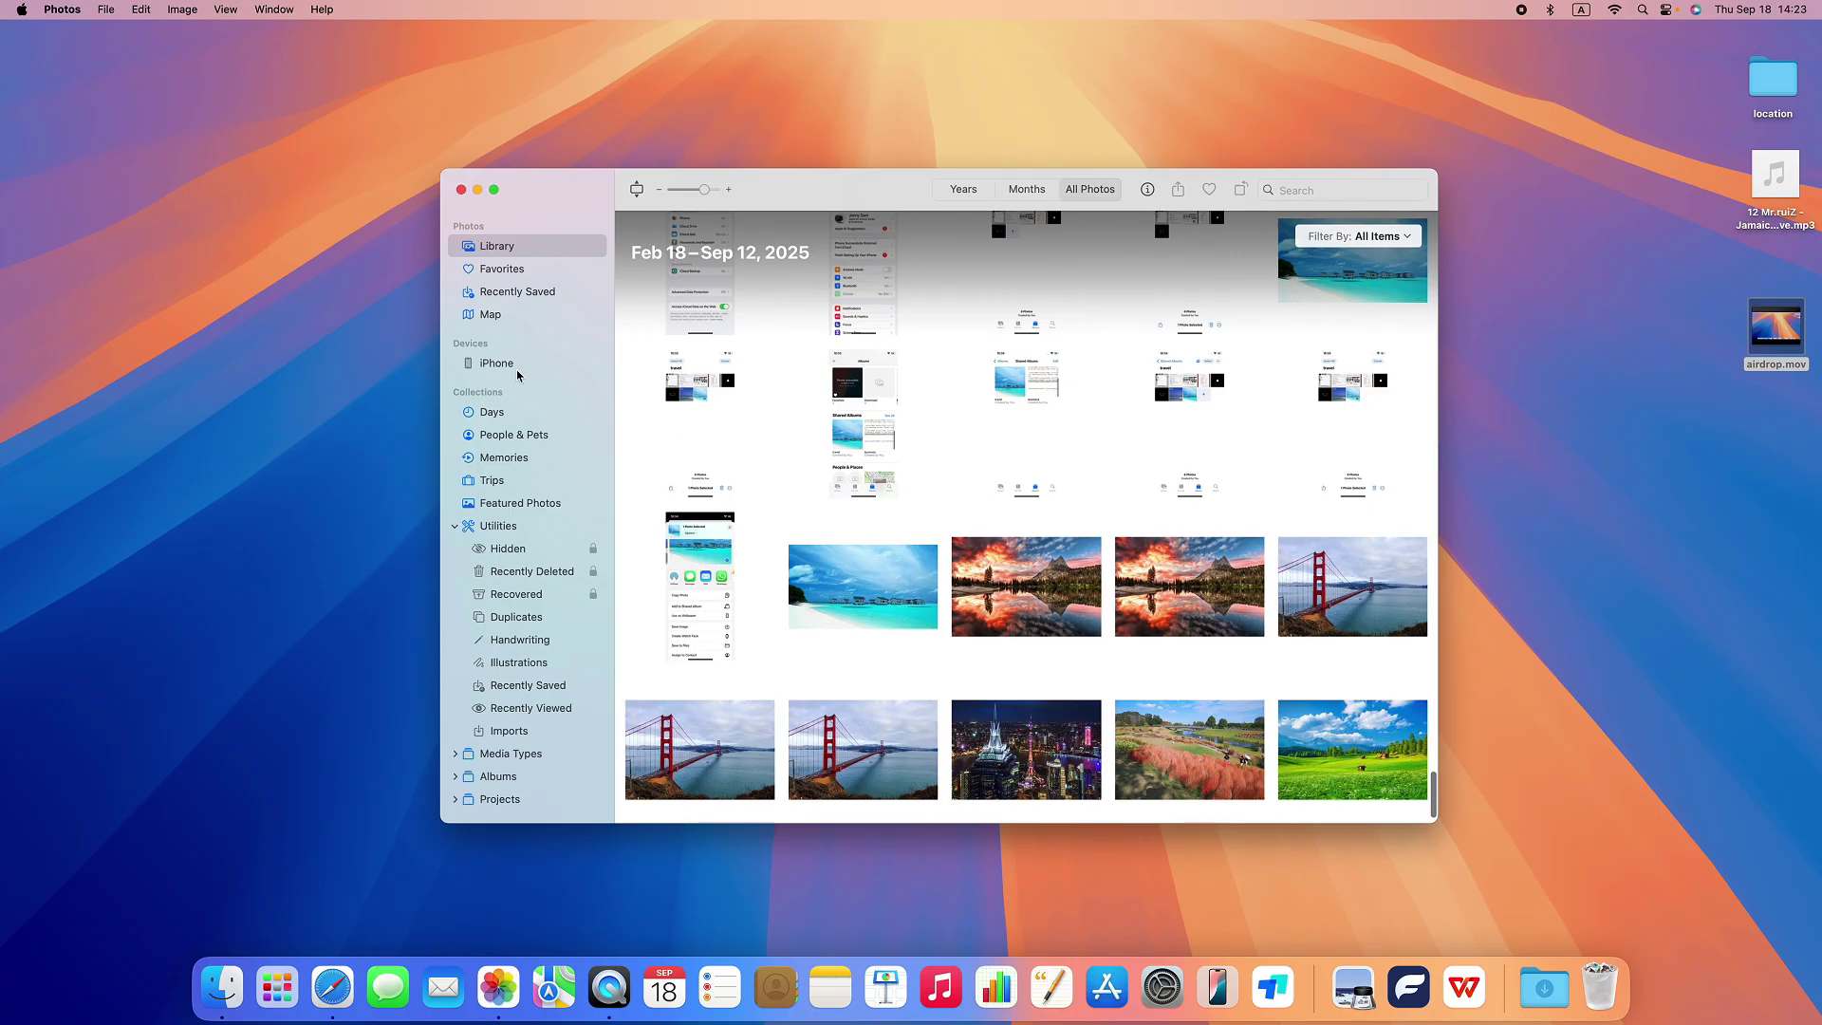
click(541, 366)
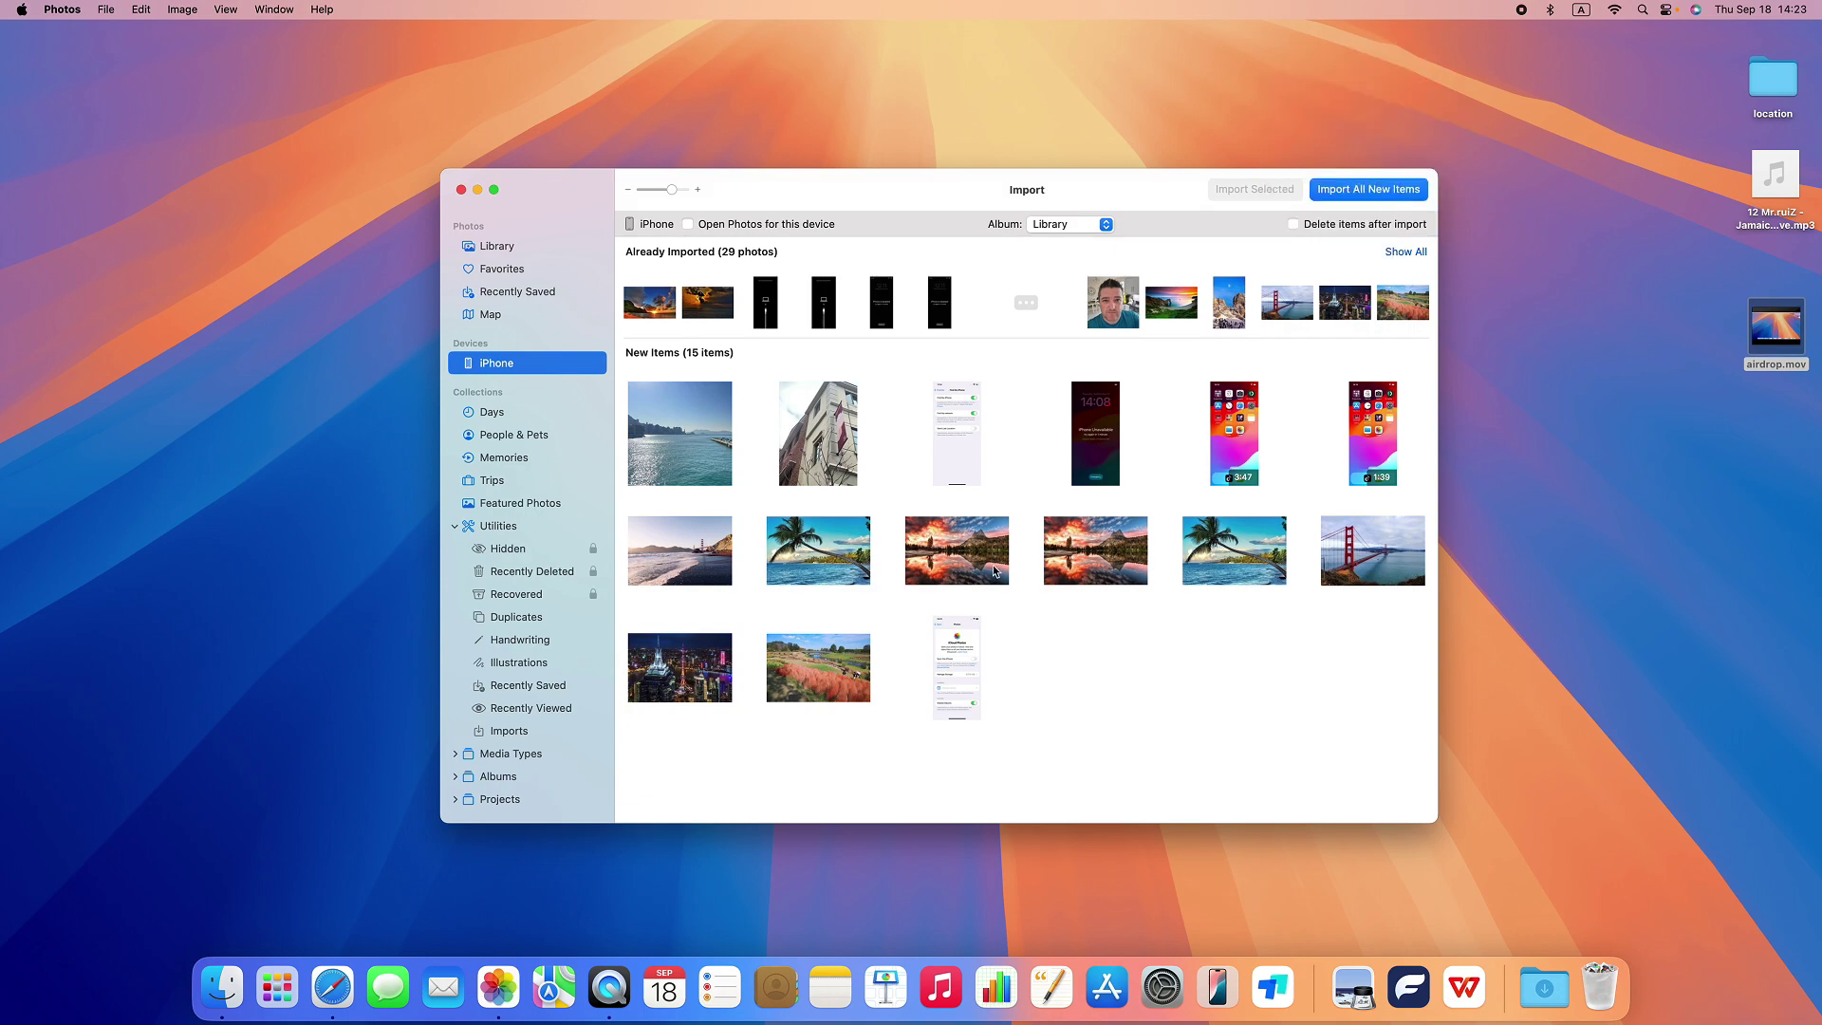
Select second-row photos including the Golden Gate and enable Delete items after import
super+click(957, 551)
super+click(1093, 551)
super+click(1223, 566)
super+click(983, 565)
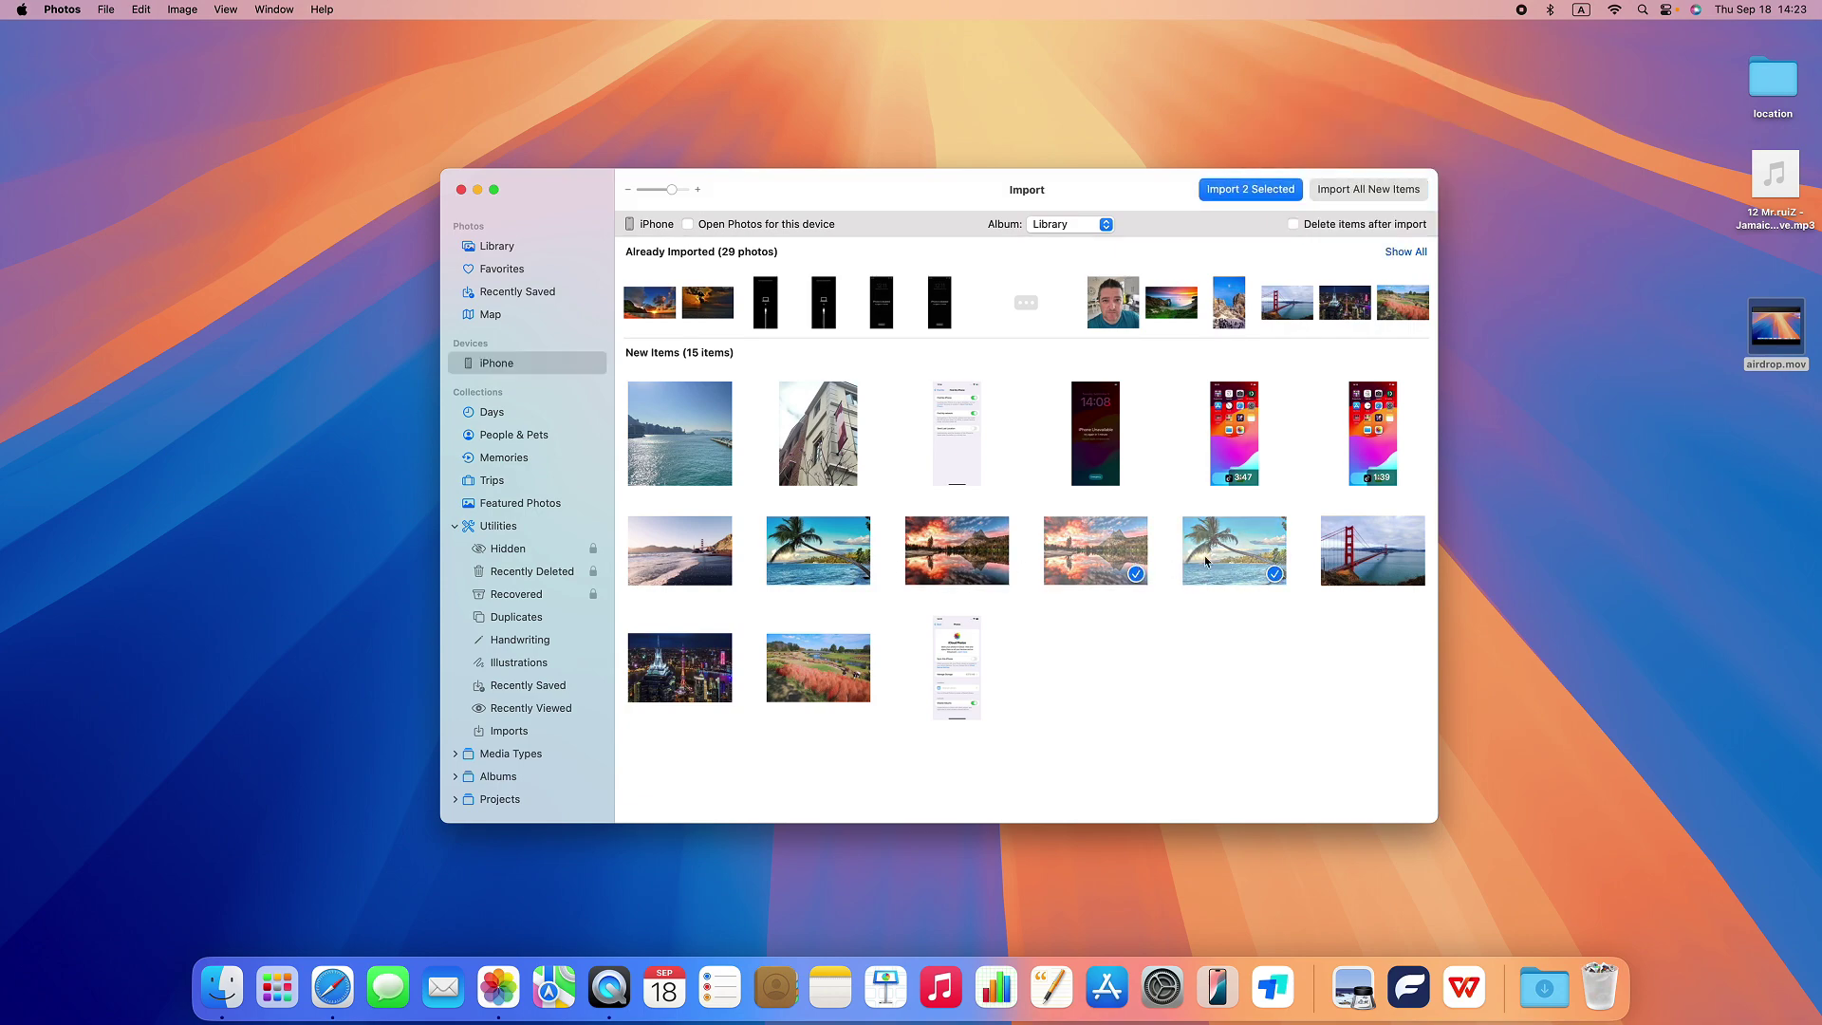
super+click(1346, 571)
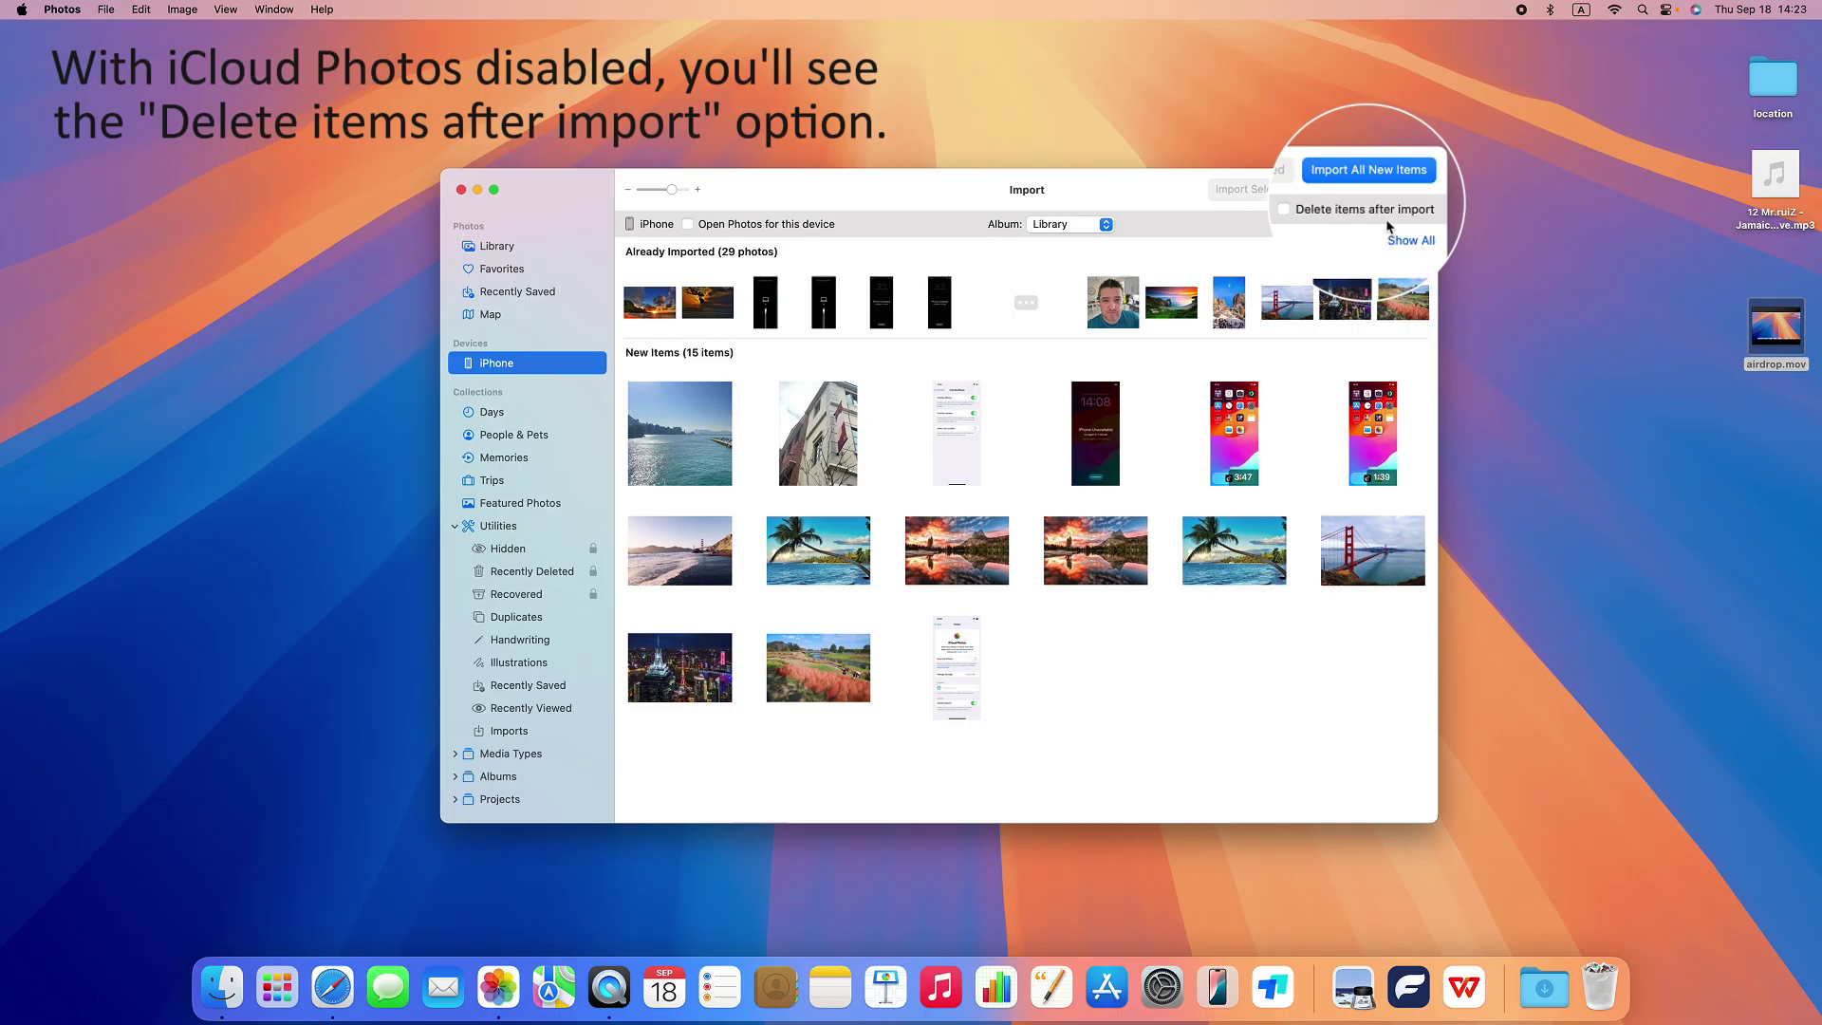
click(1286, 211)
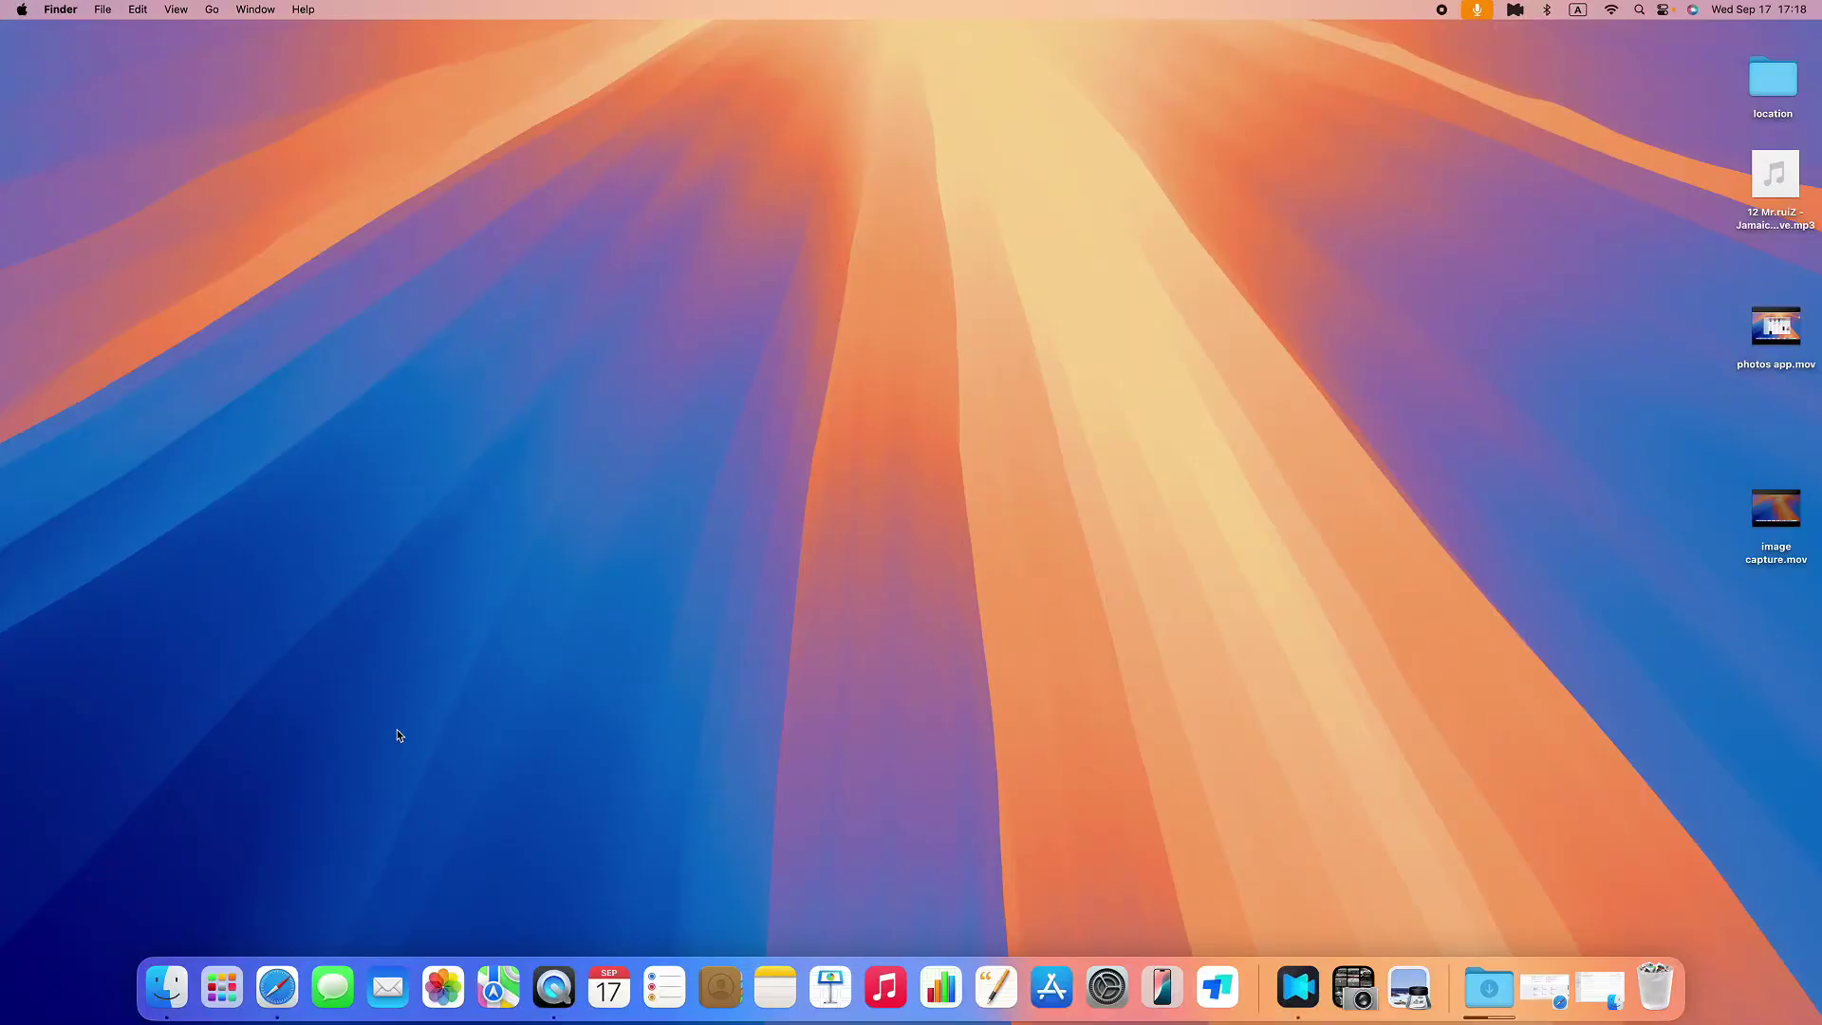
In Photos settings, view the iCloud pane to confirm iCloud Photos syncing is enabled
click(442, 985)
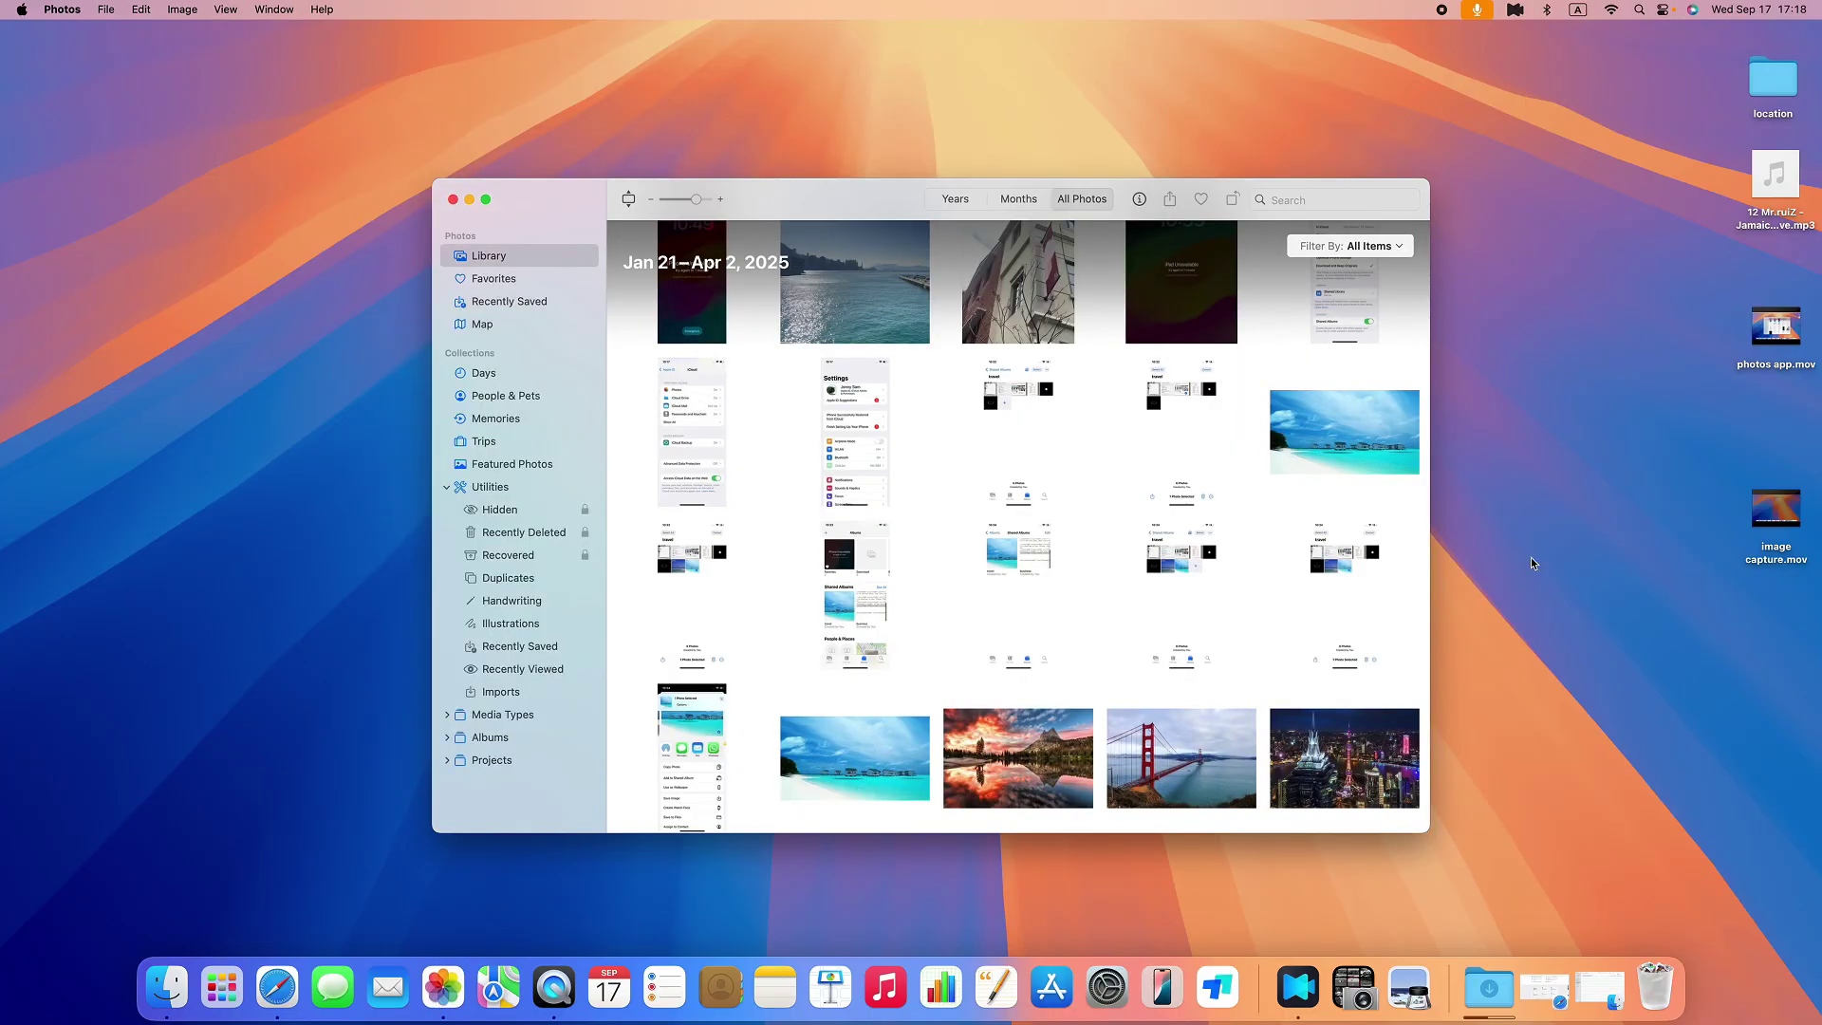
scroll(996, 499, up, 5)
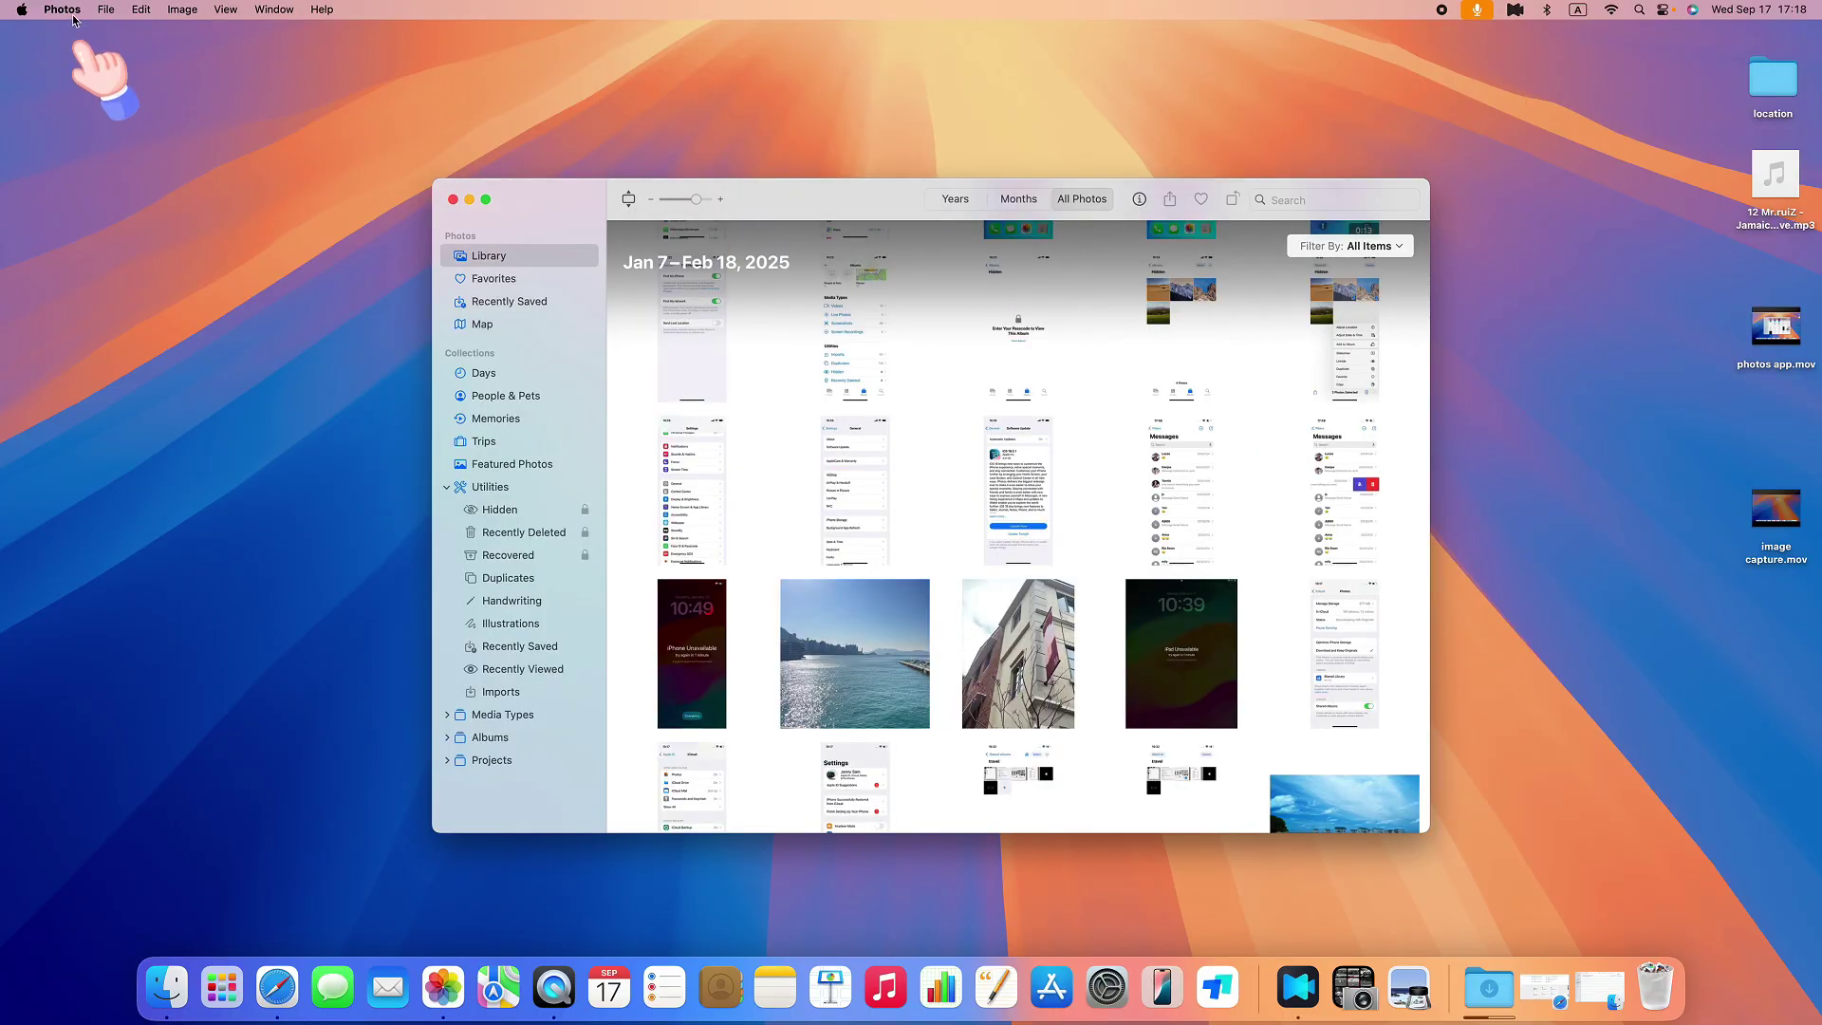
click(61, 9)
click(110, 62)
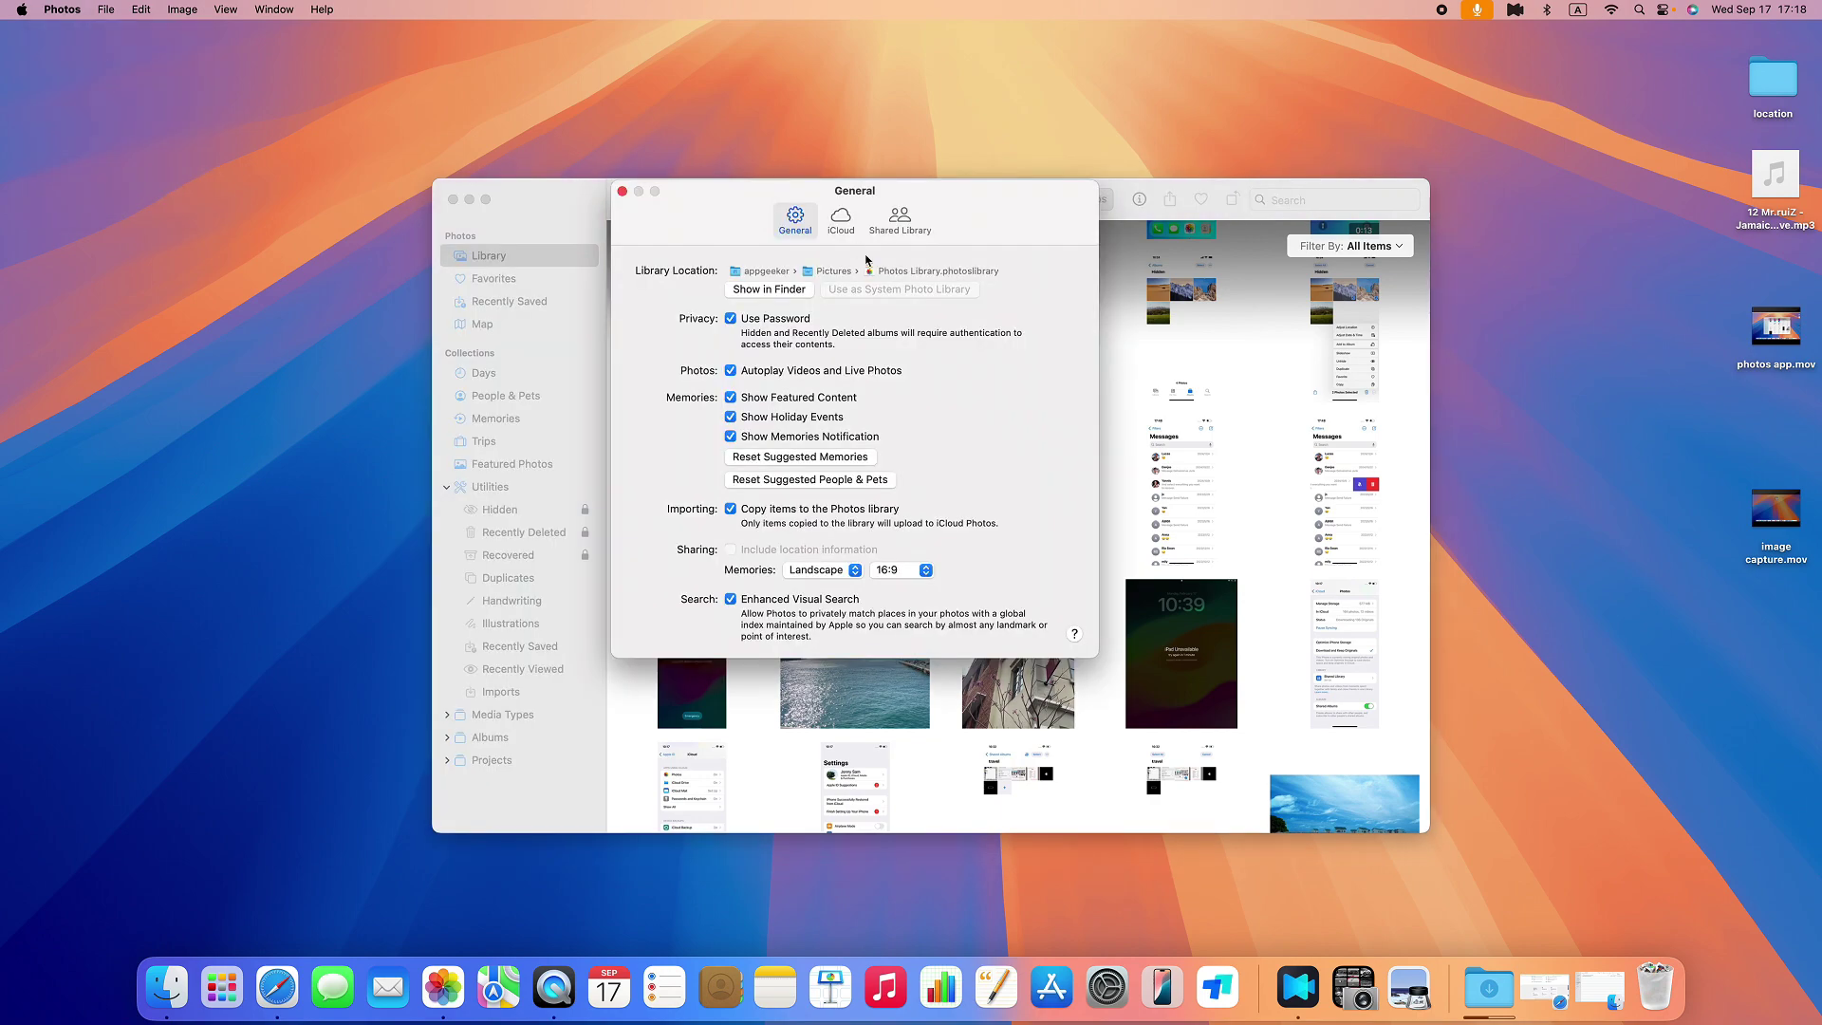
click(842, 220)
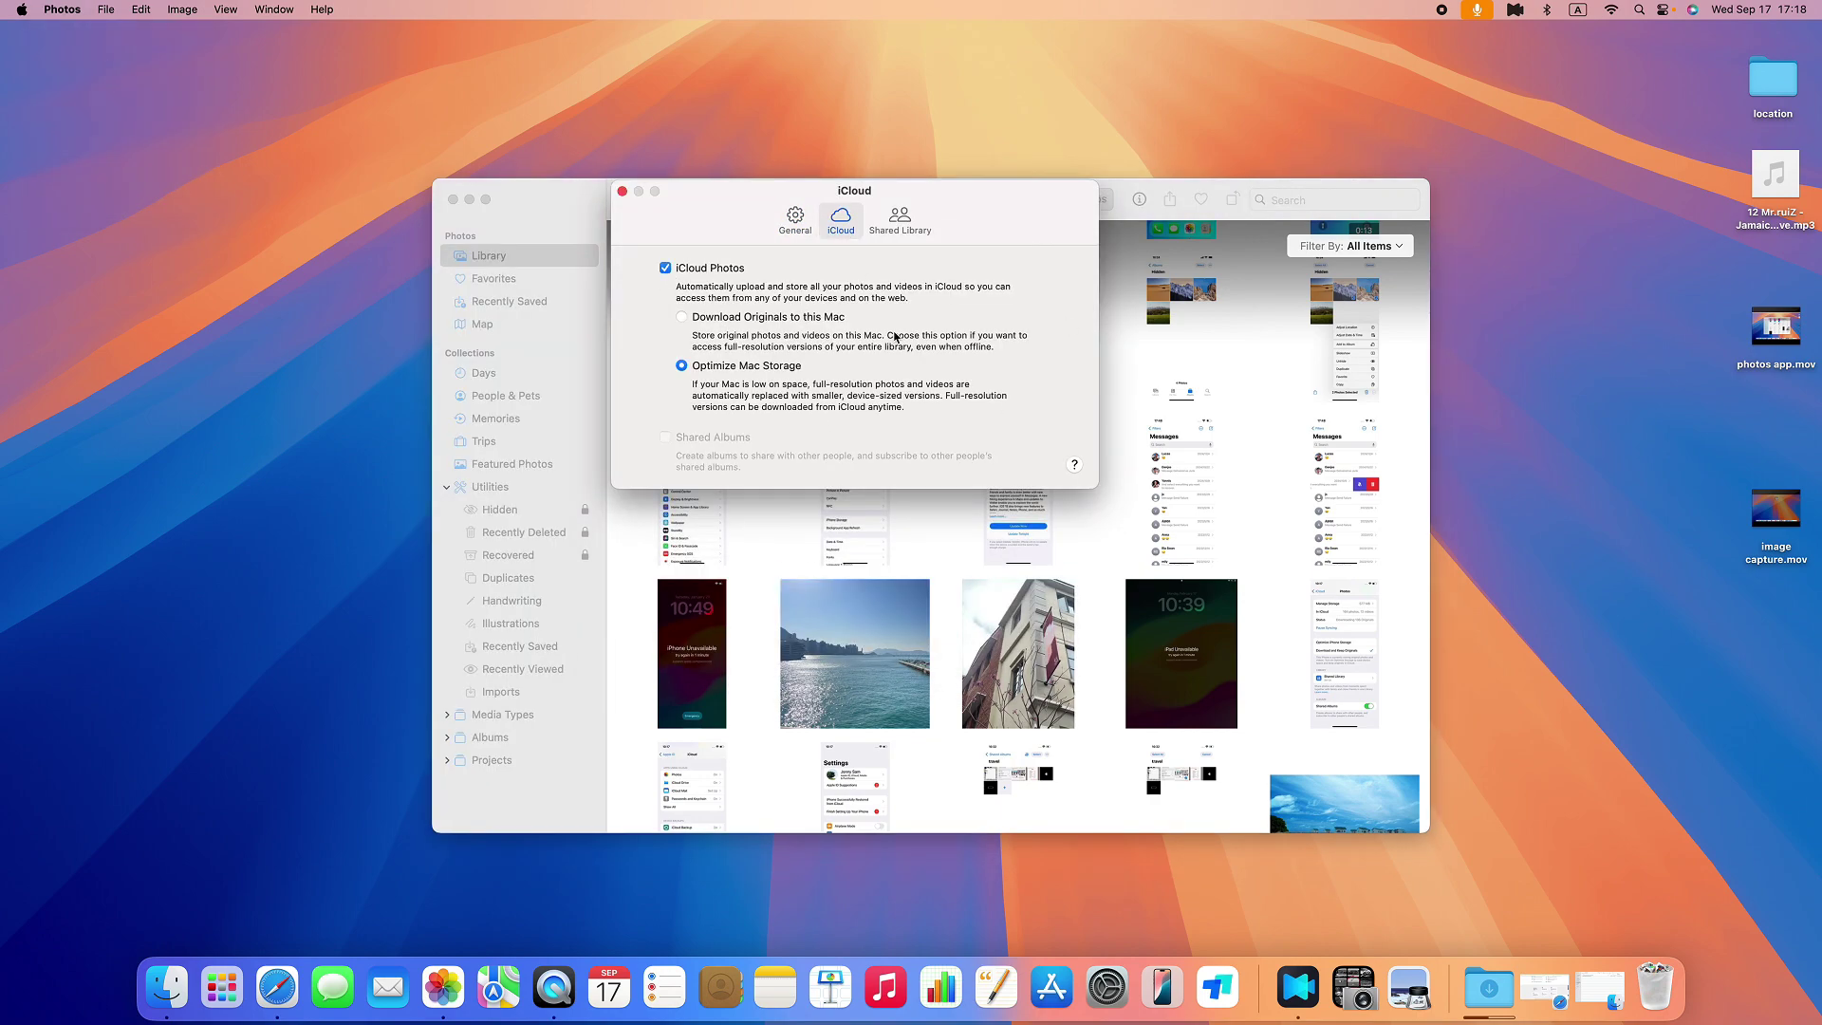
click(623, 191)
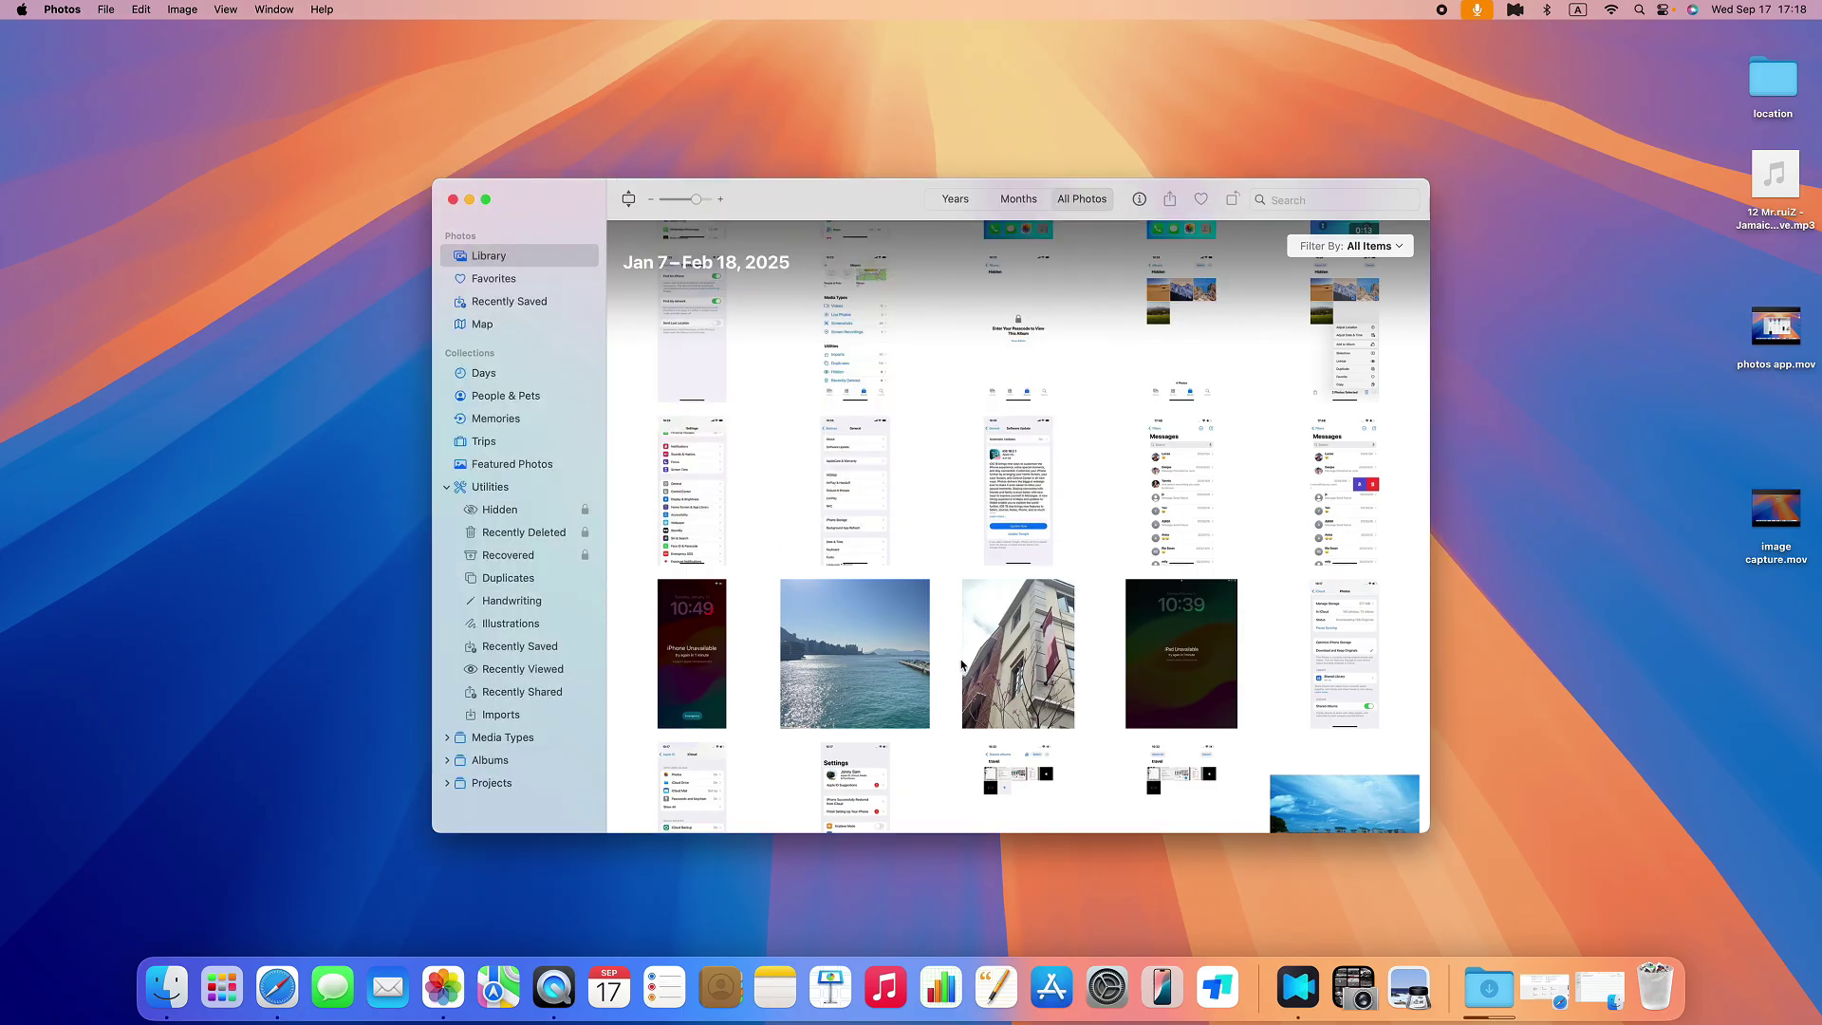
scroll(962, 664, down, 10)
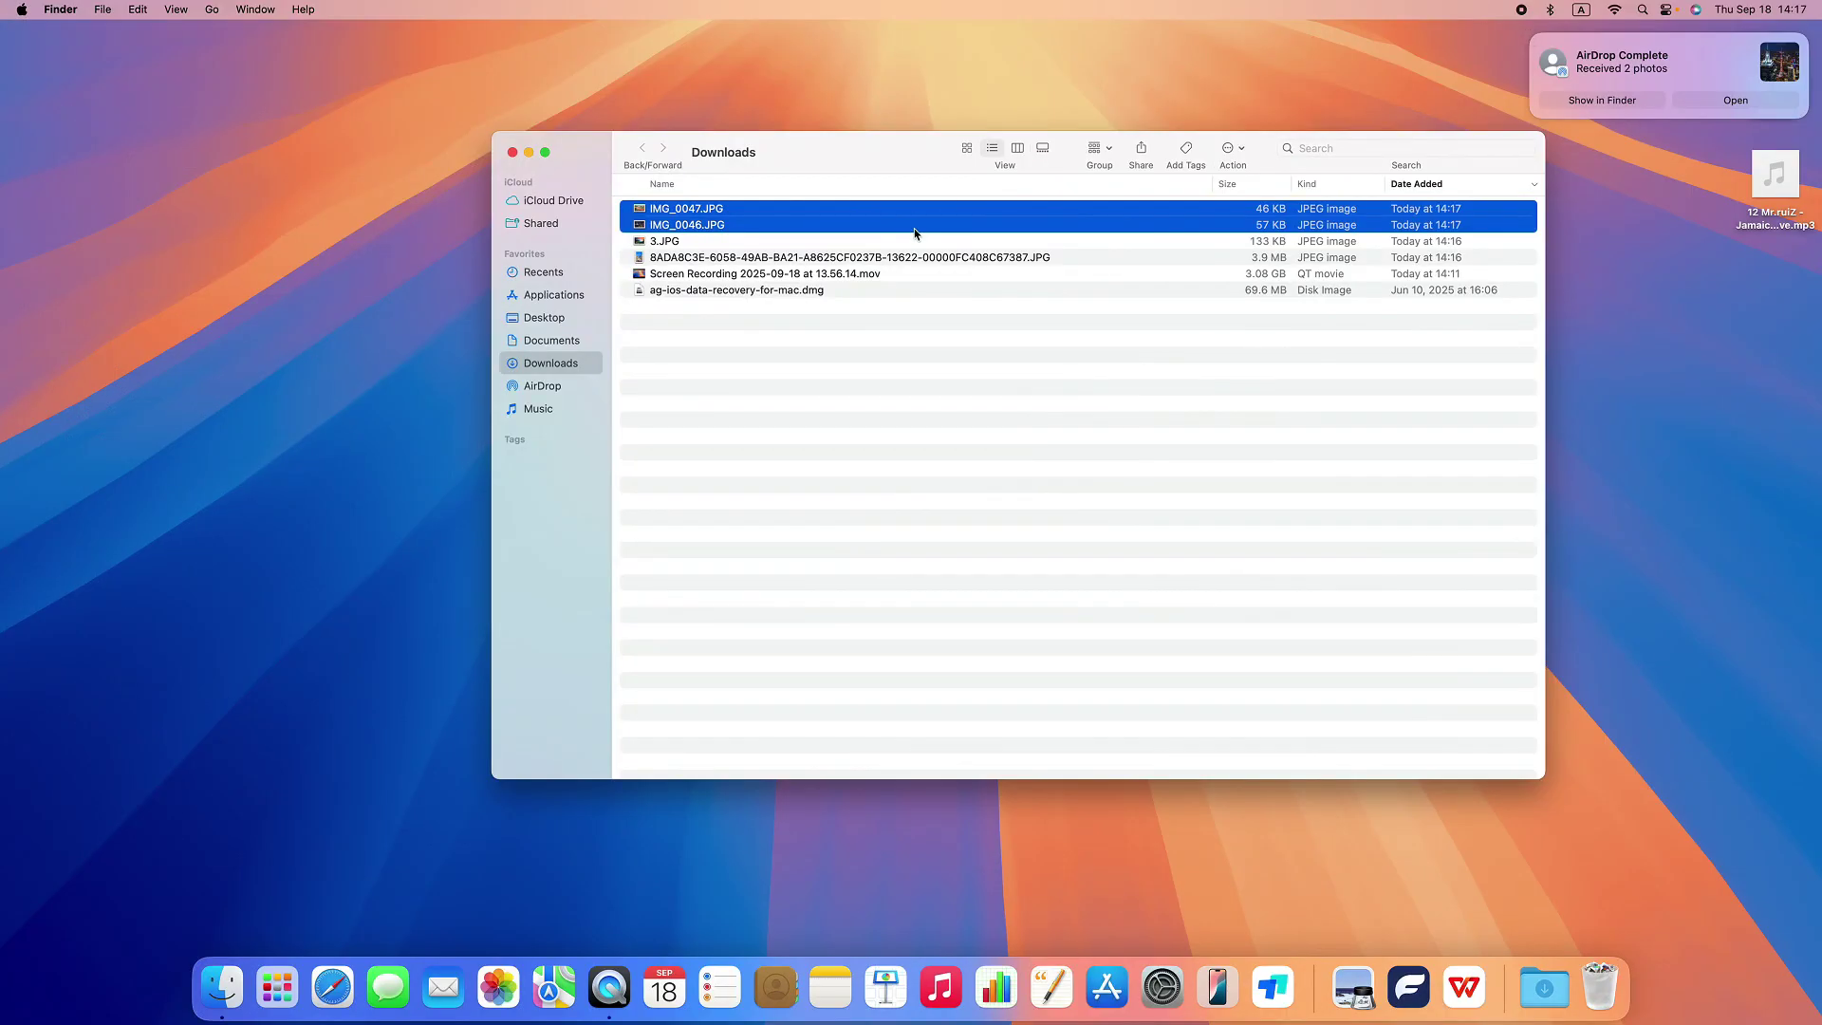
View IMG_0047 and IMG_0046 from Downloads in Preview, then close Preview and the Finder window
double_click(911, 216)
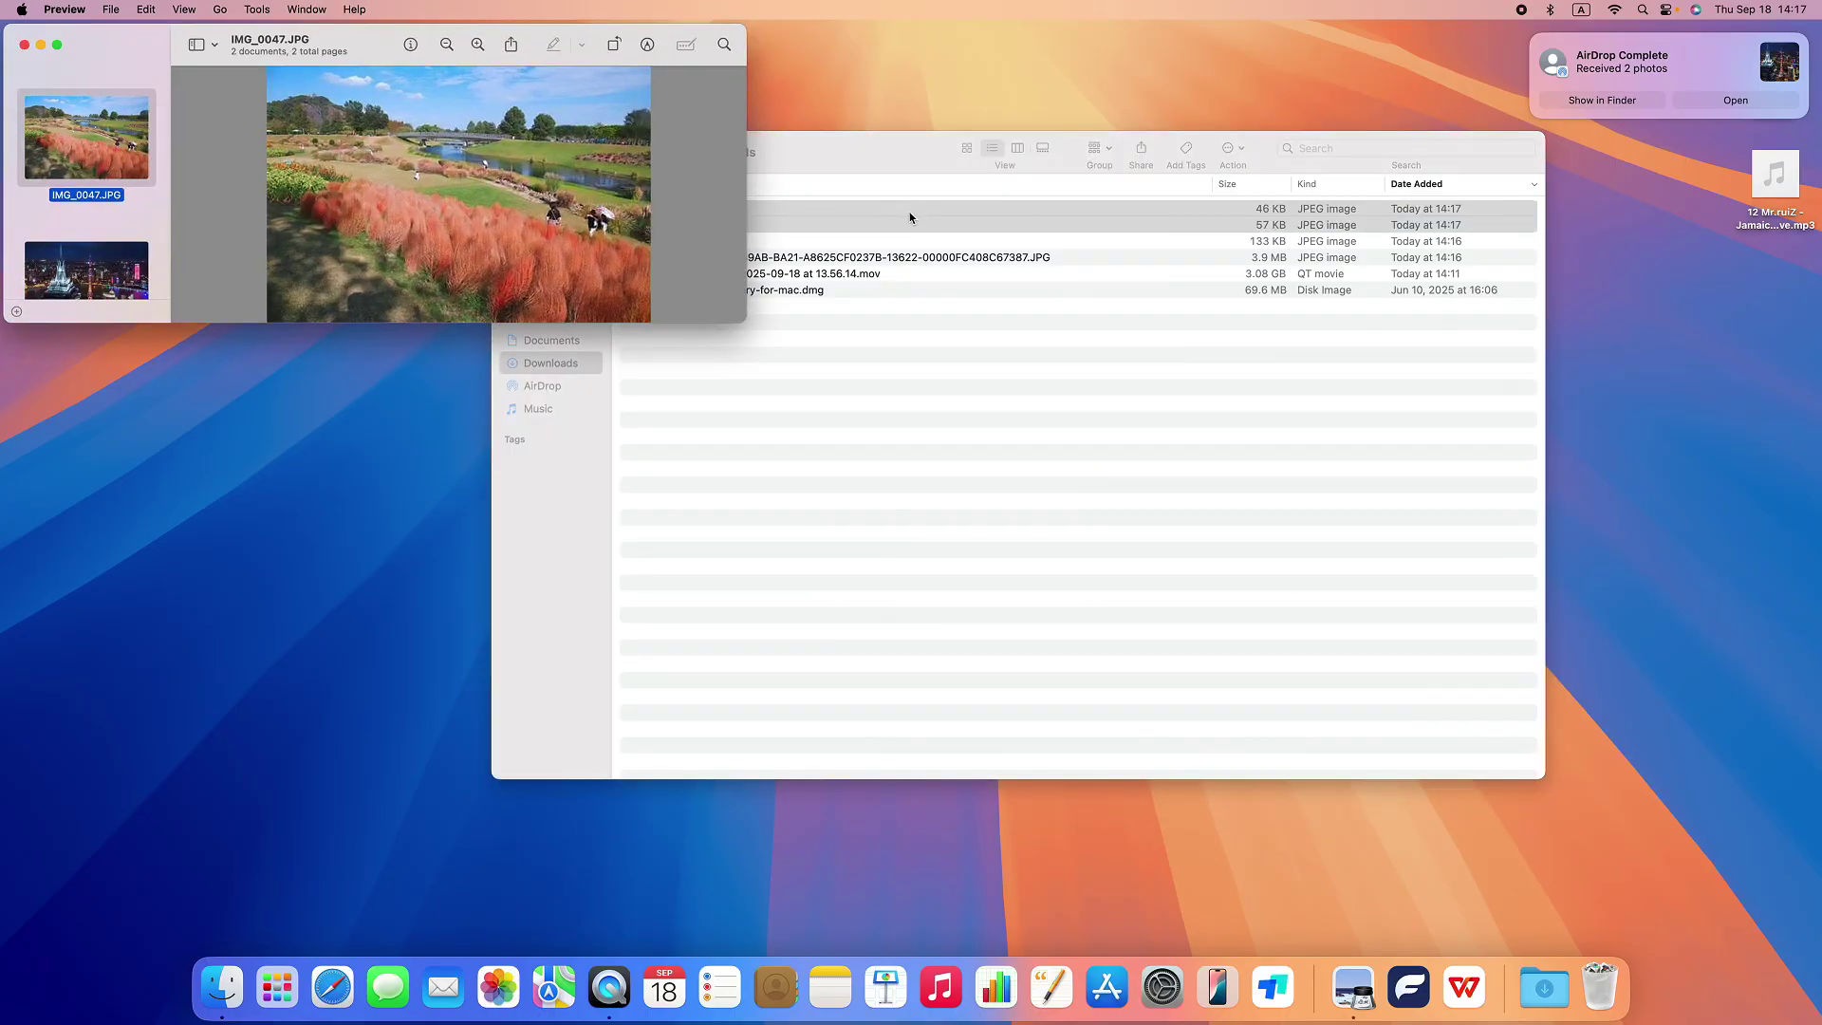
click(27, 47)
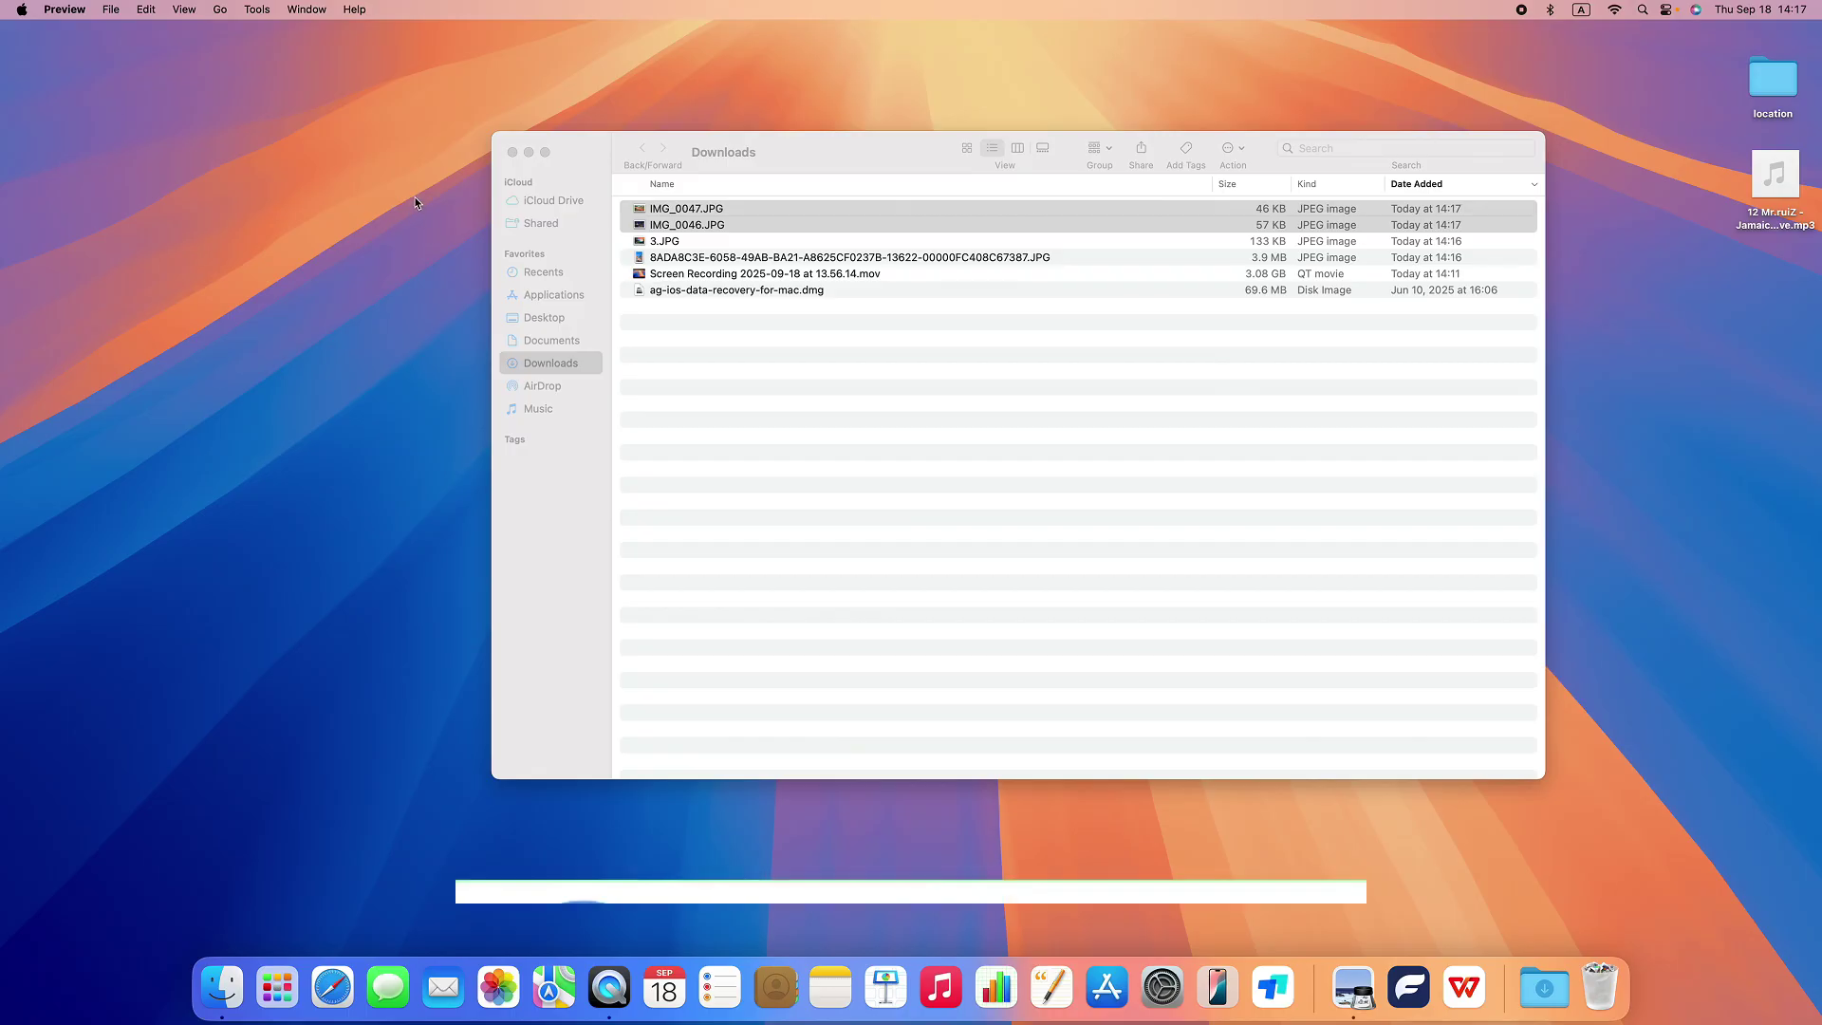
click(510, 153)
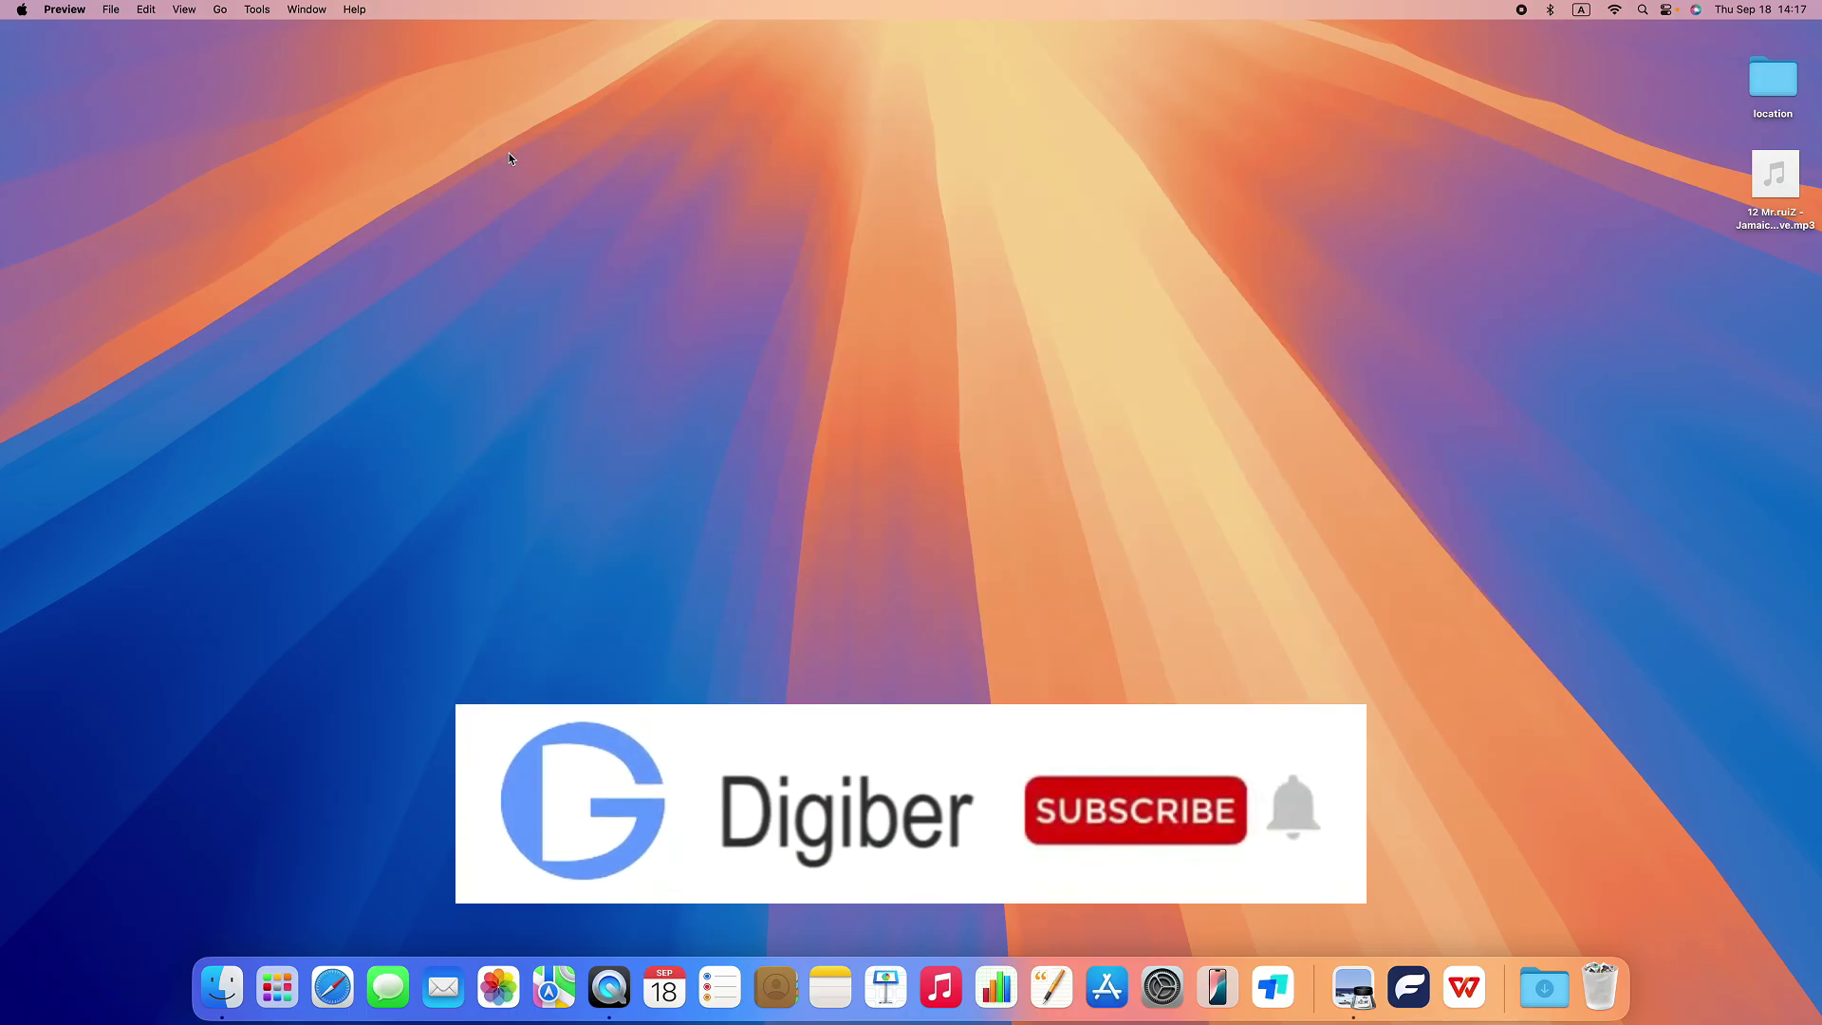